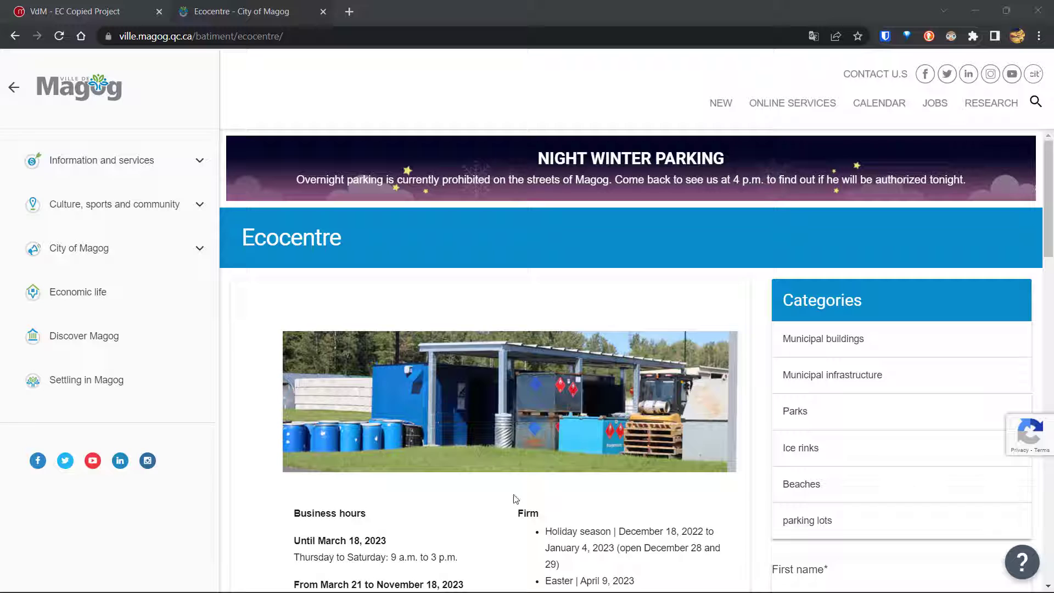
Step: Look through the Ecocentre page, start its interactive virtual tour and expand the tour to full screen
{"action": "scroll", "coordinate": [516, 500], "scroll_direction": "down", "scroll_amount": 5}
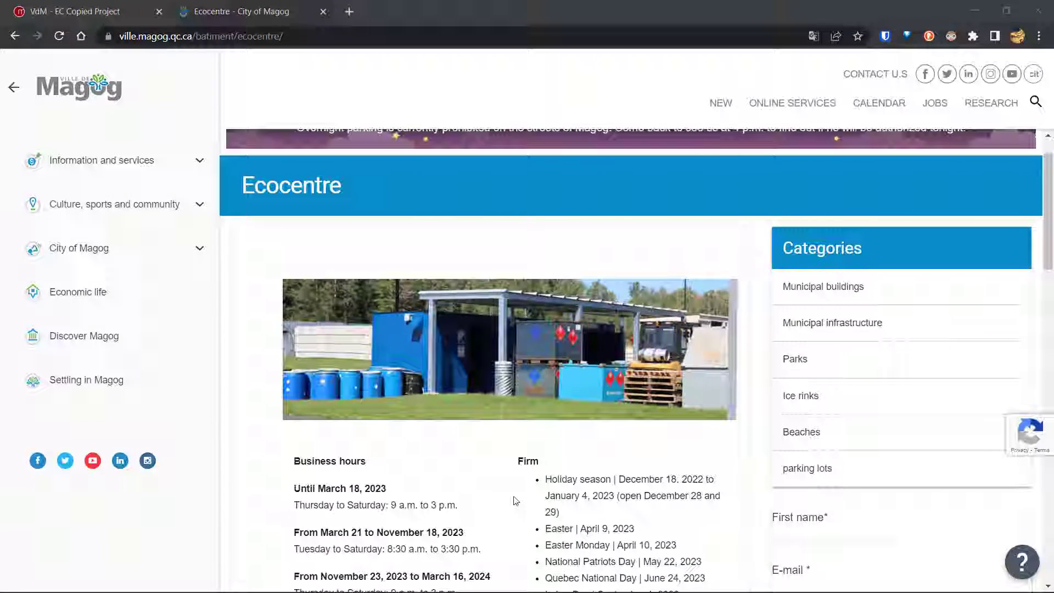
{"action": "scroll", "coordinate": [514, 500], "scroll_direction": "down", "scroll_amount": 2}
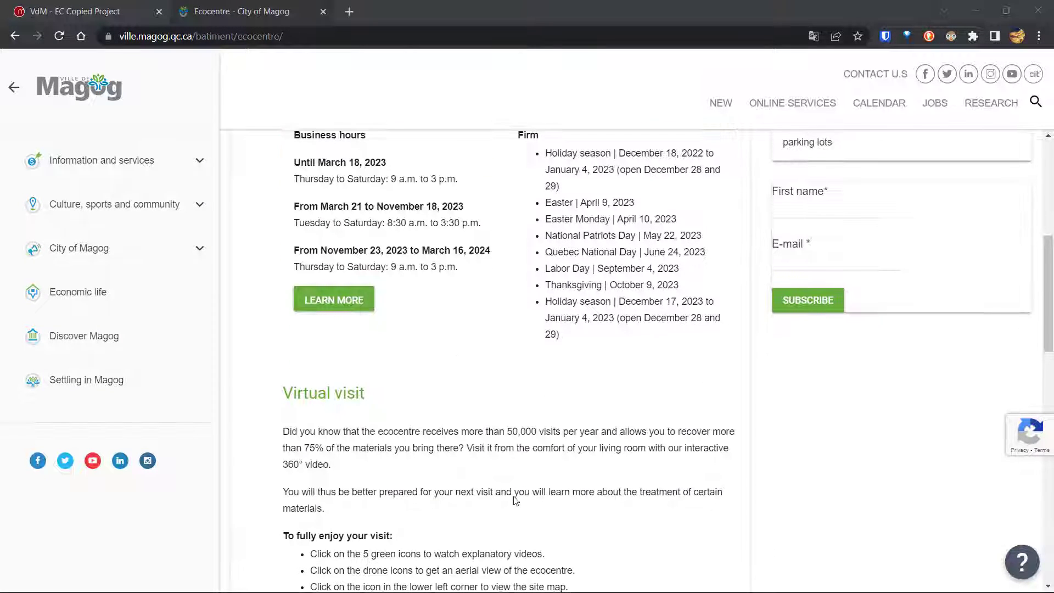
{"action": "scroll", "coordinate": [495, 337], "scroll_direction": "down", "scroll_amount": 4}
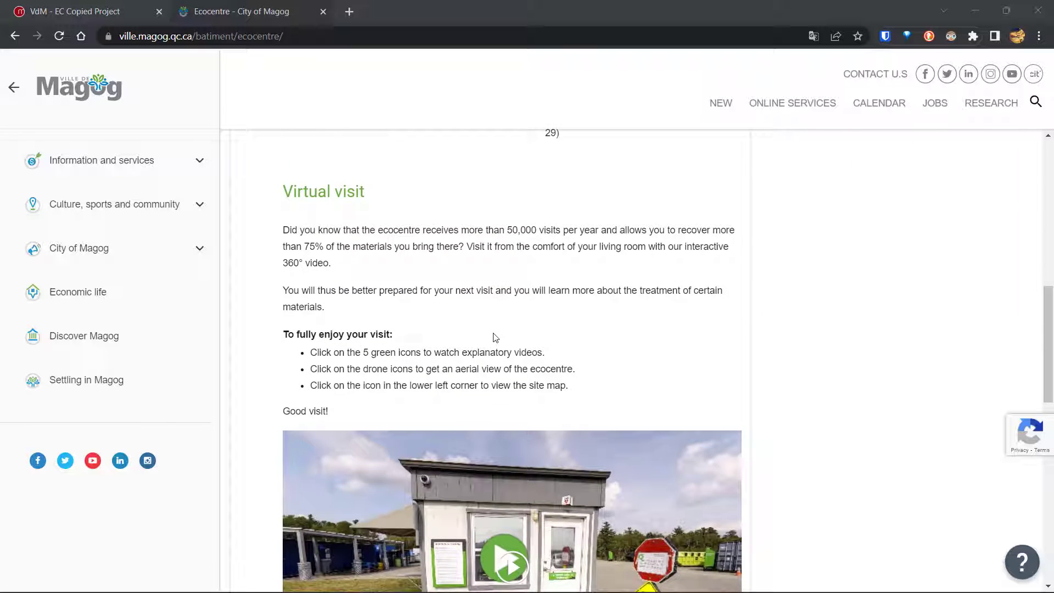
{"action": "scroll", "coordinate": [496, 338], "scroll_direction": "down", "scroll_amount": 1}
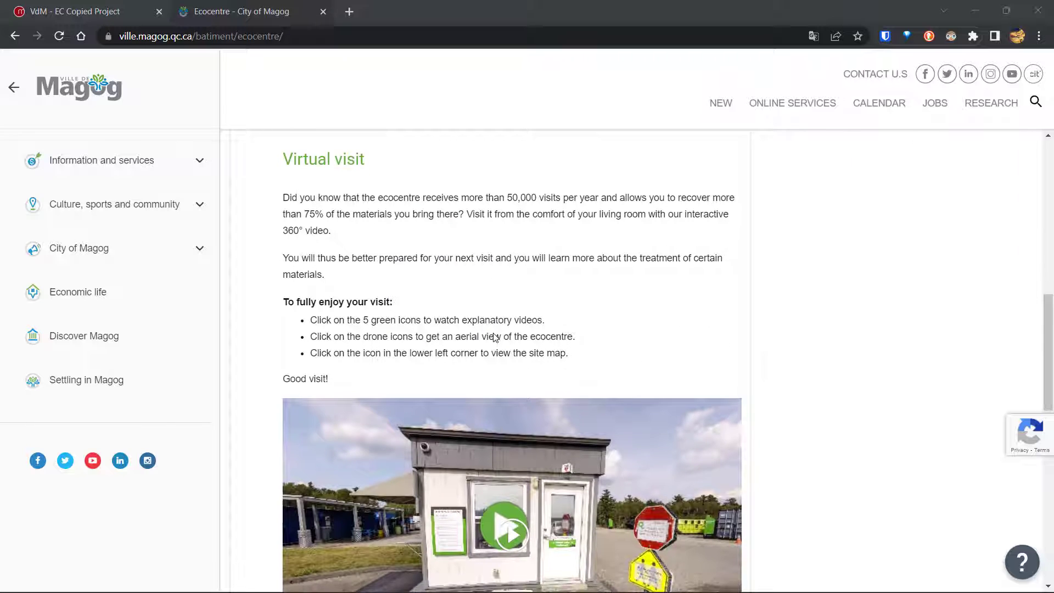
{"action": "scroll", "coordinate": [495, 338], "scroll_direction": "down", "scroll_amount": 2}
{"action": "scroll", "coordinate": [494, 338], "scroll_direction": "down", "scroll_amount": 1}
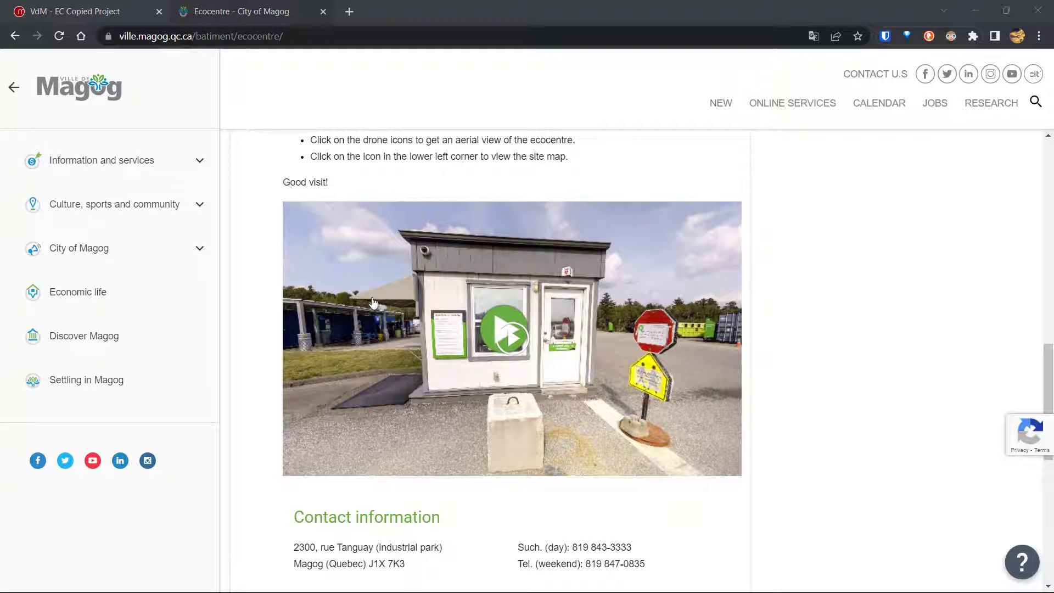
{"action": "left_click", "coordinate": [508, 339]}
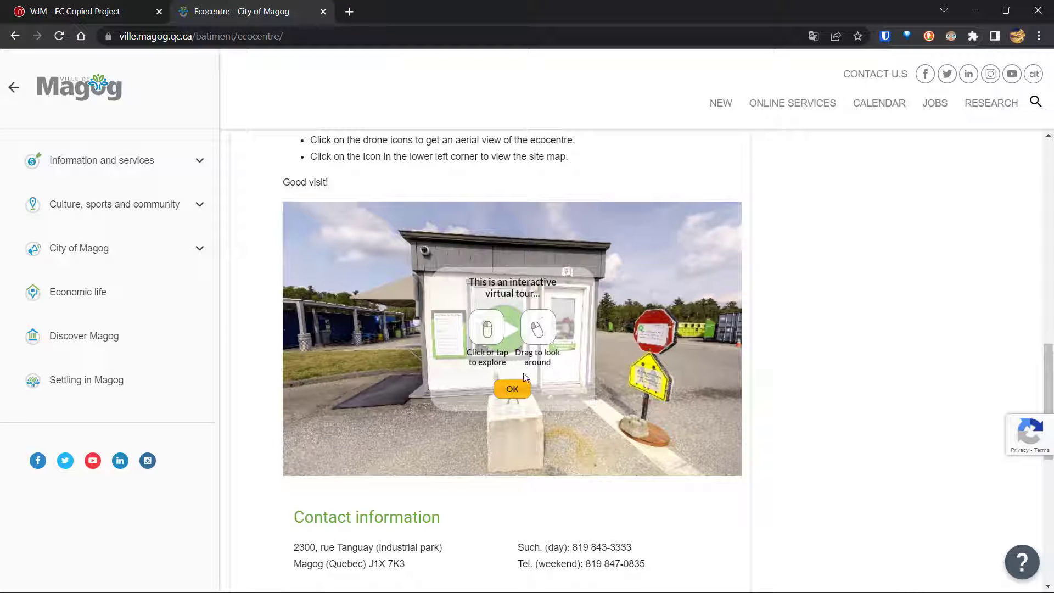
{"action": "left_click", "coordinate": [510, 390]}
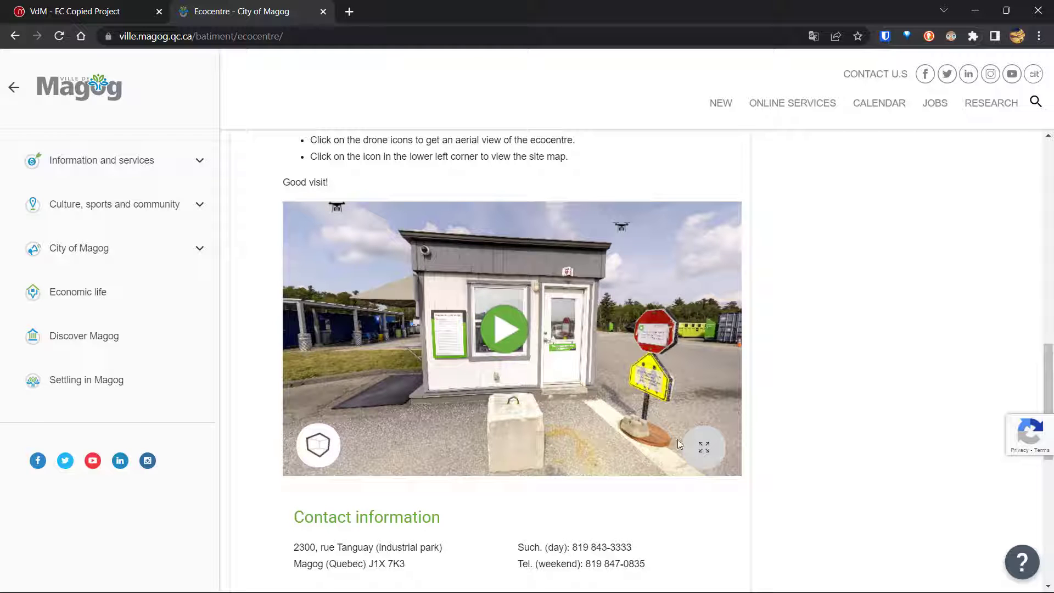
{"action": "left_click", "coordinate": [704, 447]}
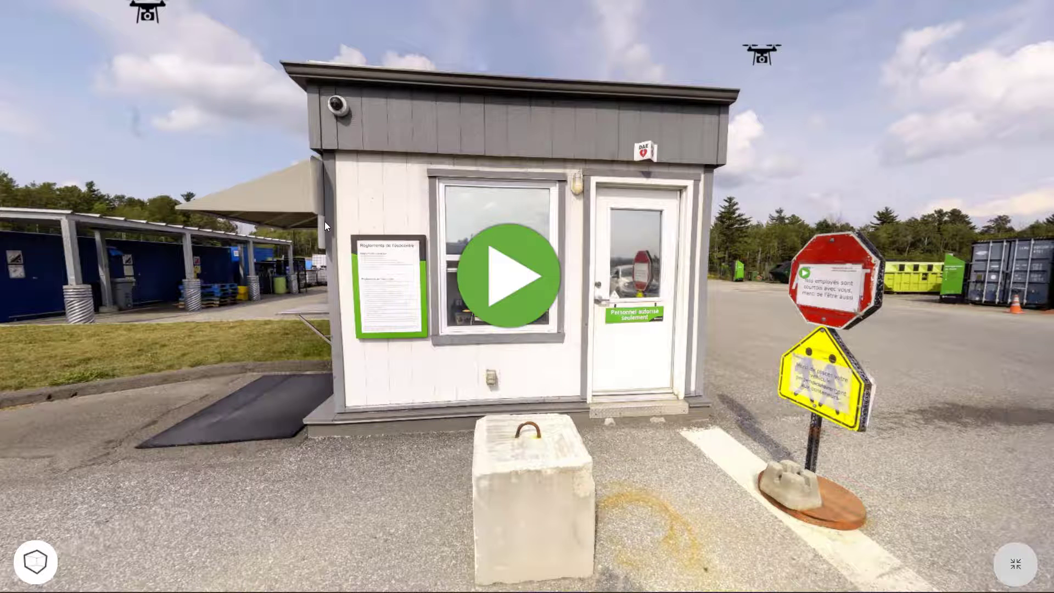
Step: Open the video label on the guard hut, play the clip briefly and check its playback options
{"action": "left_click_drag", "start_coordinate": [325, 222], "coordinate": [617, 269]}
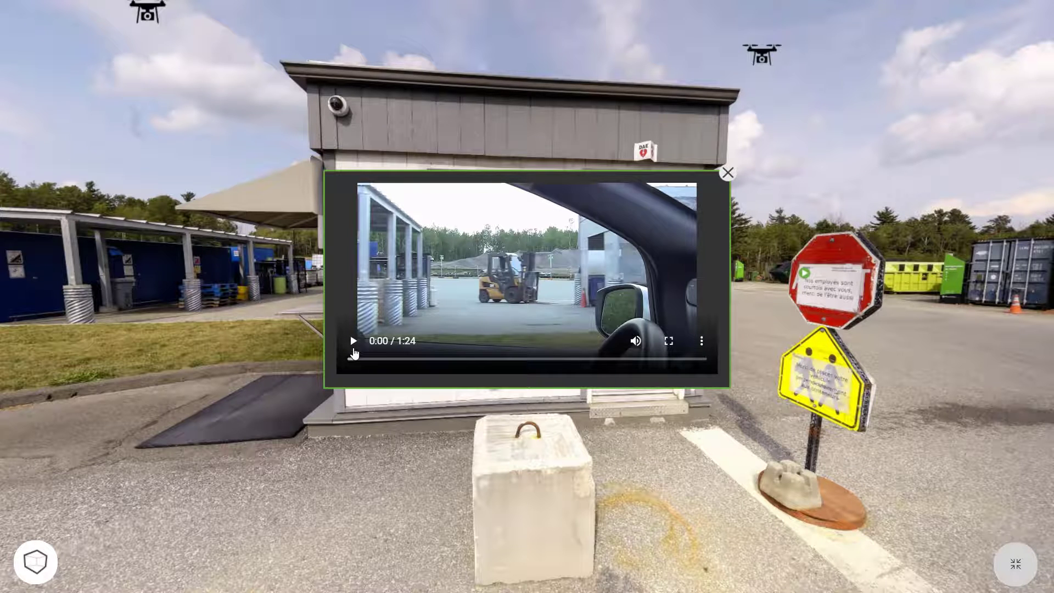
{"action": "left_click", "coordinate": [353, 341]}
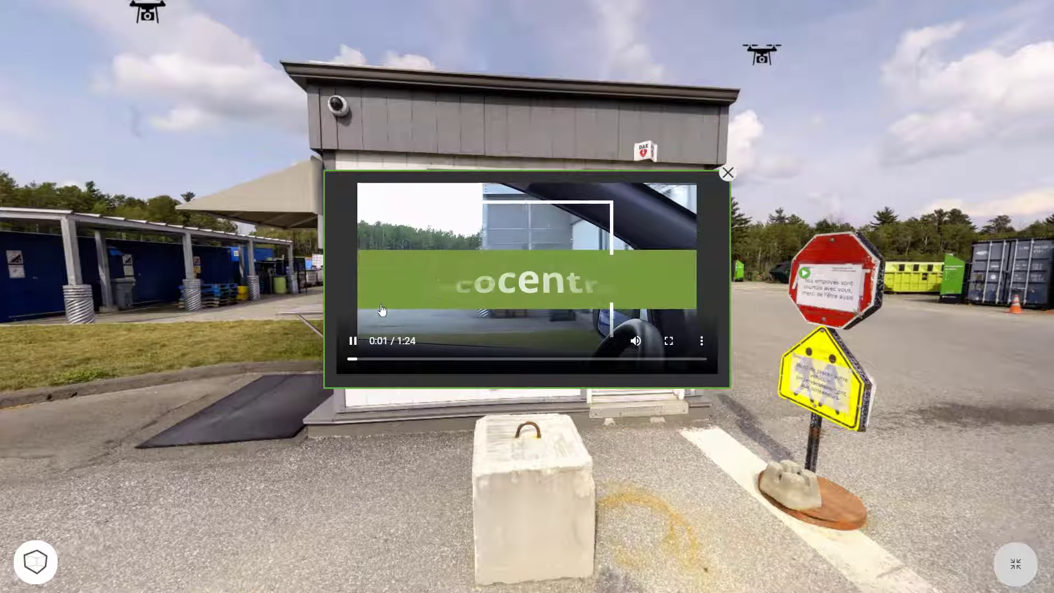
{"action": "left_click", "coordinate": [354, 341]}
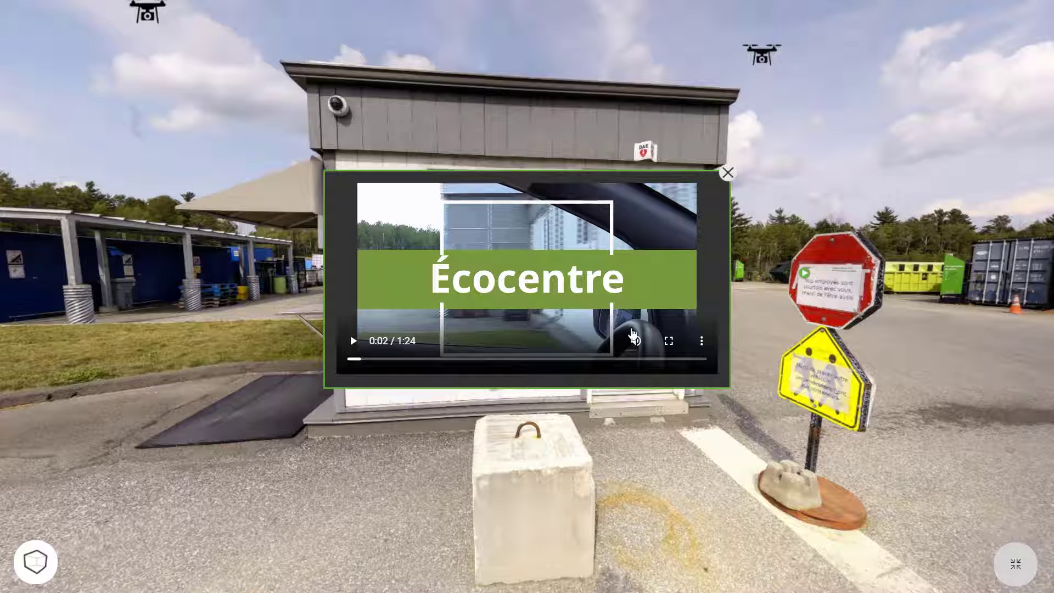
{"action": "mouse_move", "coordinate": [633, 336]}
{"action": "left_click", "coordinate": [669, 344]}
{"action": "left_click", "coordinate": [976, 552]}
{"action": "left_click", "coordinate": [702, 341]}
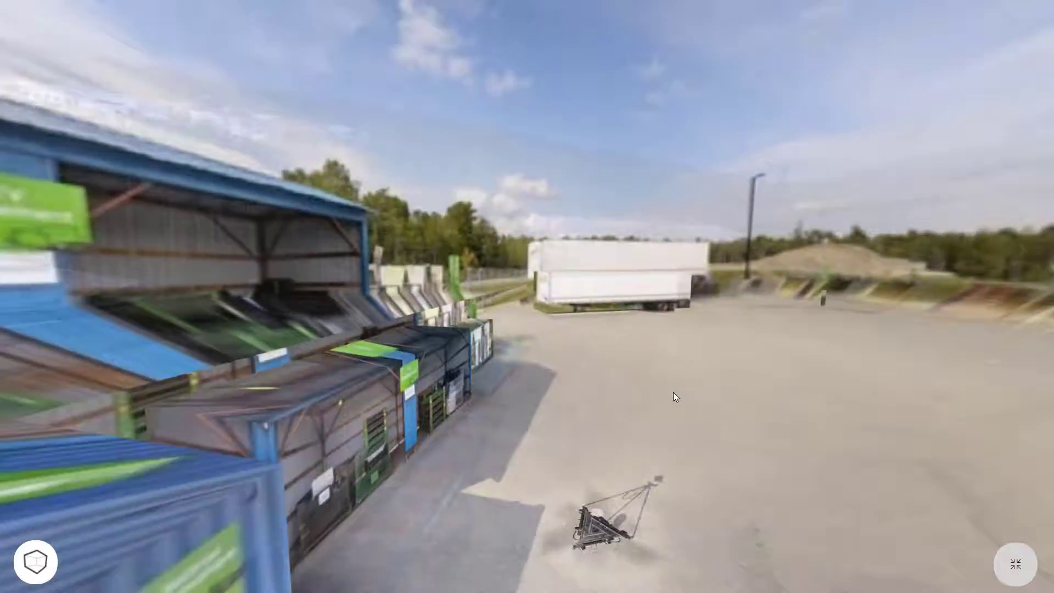
Step: Look around the ecocentre grounds from other viewpoints in the tour and leave full screen
{"action": "left_click_drag", "start_coordinate": [918, 332], "coordinate": [437, 383]}
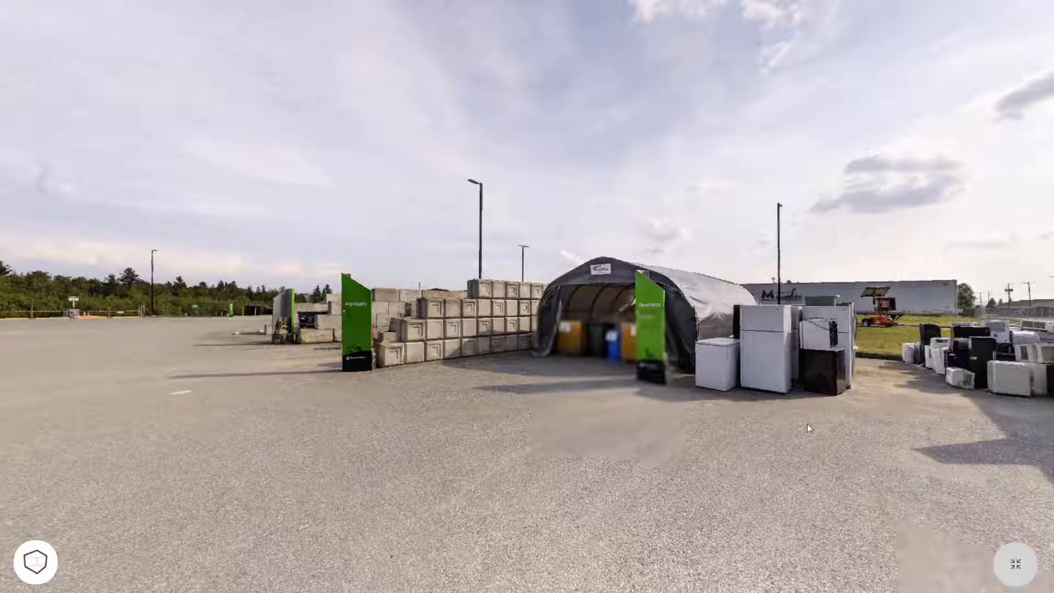
{"action": "left_click", "coordinate": [1015, 565]}
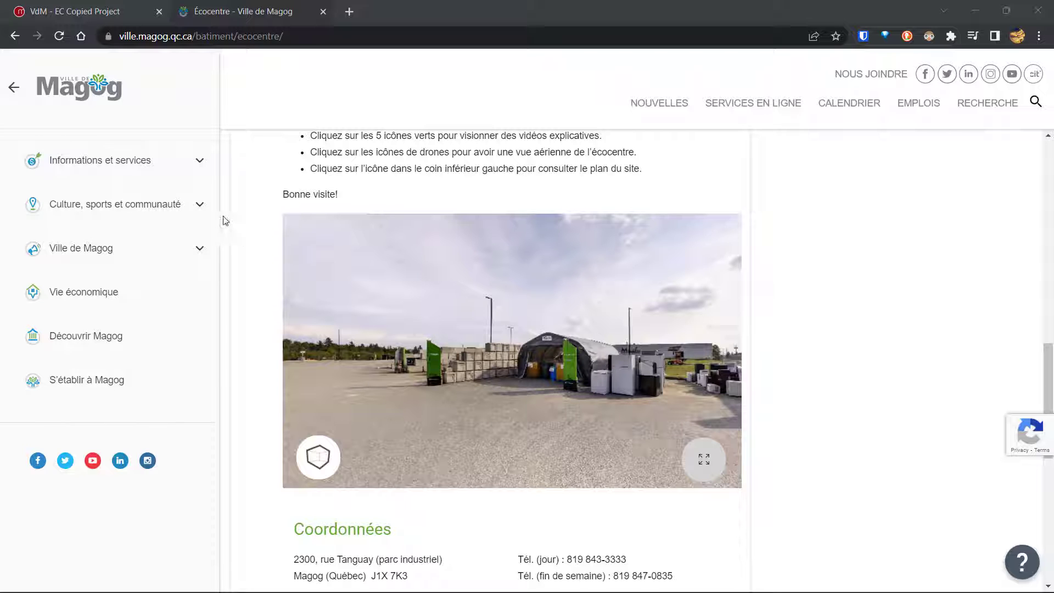
Step: Switch to the Metareal Stage project VdM - EC Copied Project and open its New Tour in Design View
{"action": "left_click", "coordinate": [107, 22]}
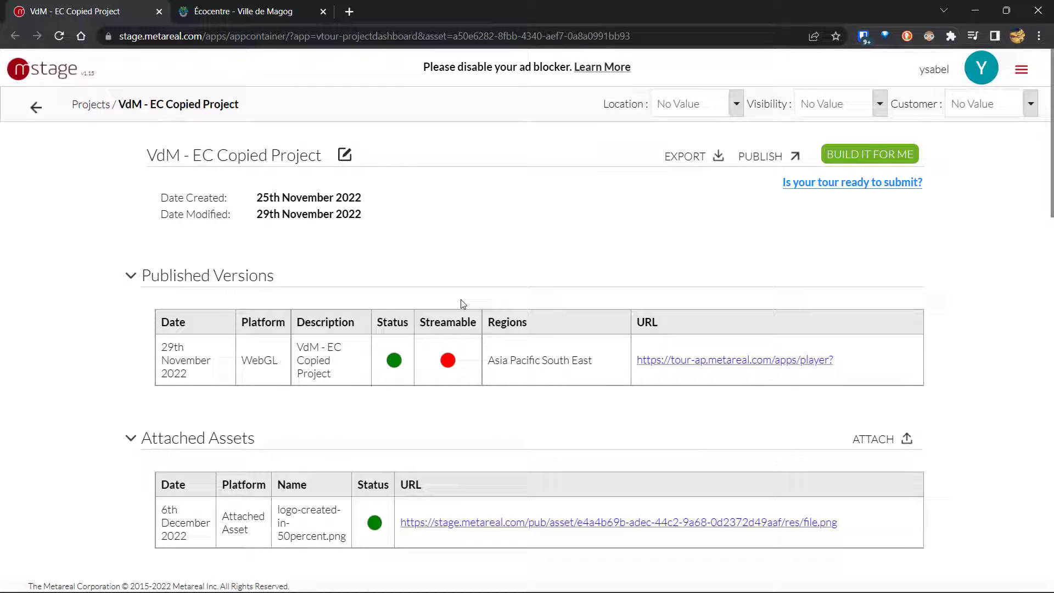
{"action": "scroll", "coordinate": [463, 303], "scroll_direction": "down", "scroll_amount": 5}
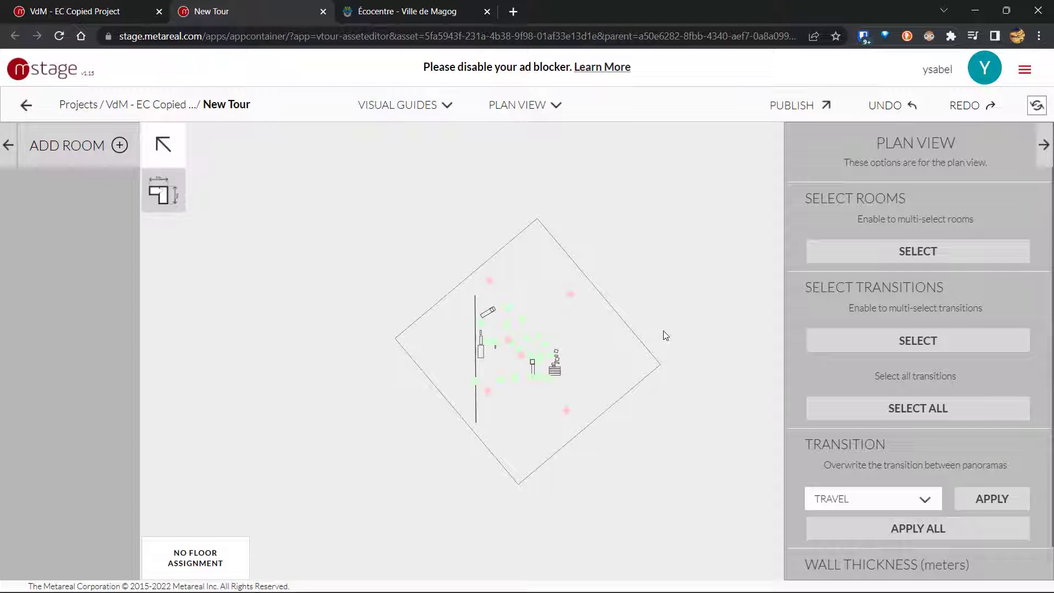
{"action": "left_click", "coordinate": [531, 106]}
{"action": "left_click", "coordinate": [531, 182]}
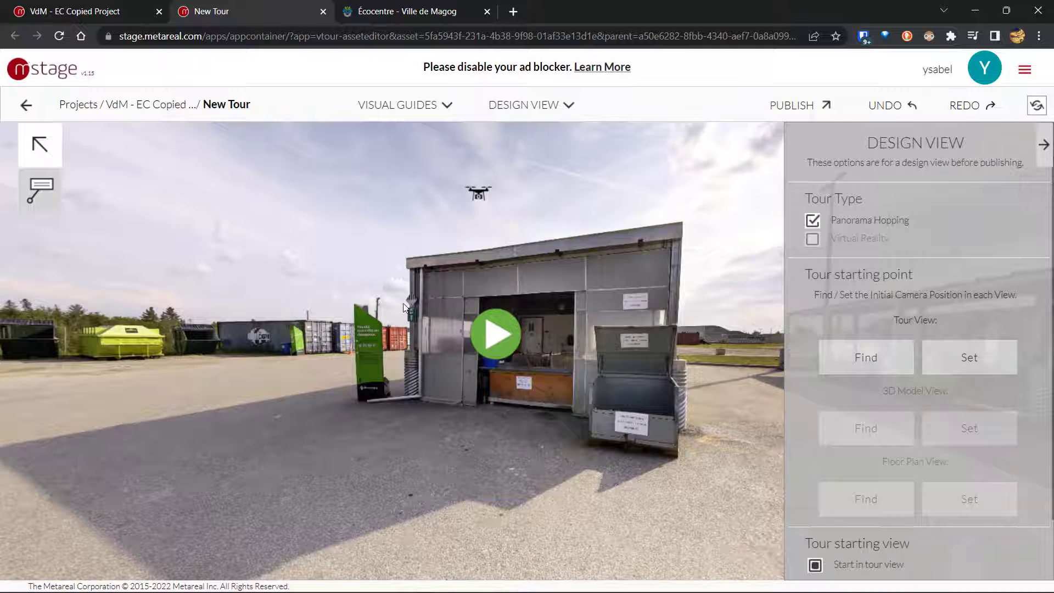
Step: Bring up the tour's label management, filter the label list by 41.87 and clear the filter
{"action": "left_click", "coordinate": [50, 203]}
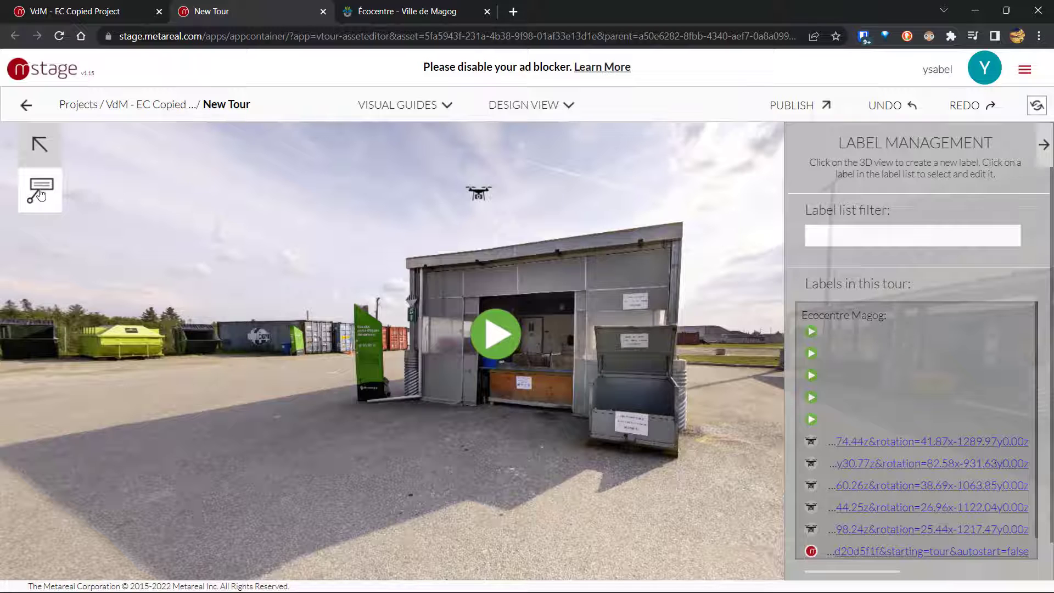
{"action": "left_click", "coordinate": [40, 194]}
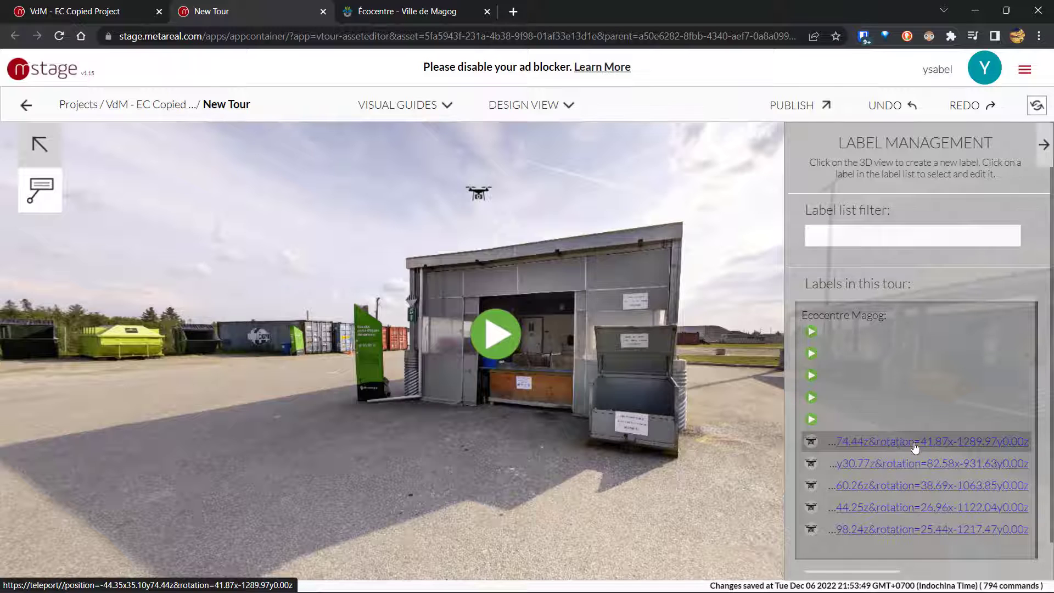
{"action": "left_click", "coordinate": [889, 230]}
{"action": "type", "text": "41"}
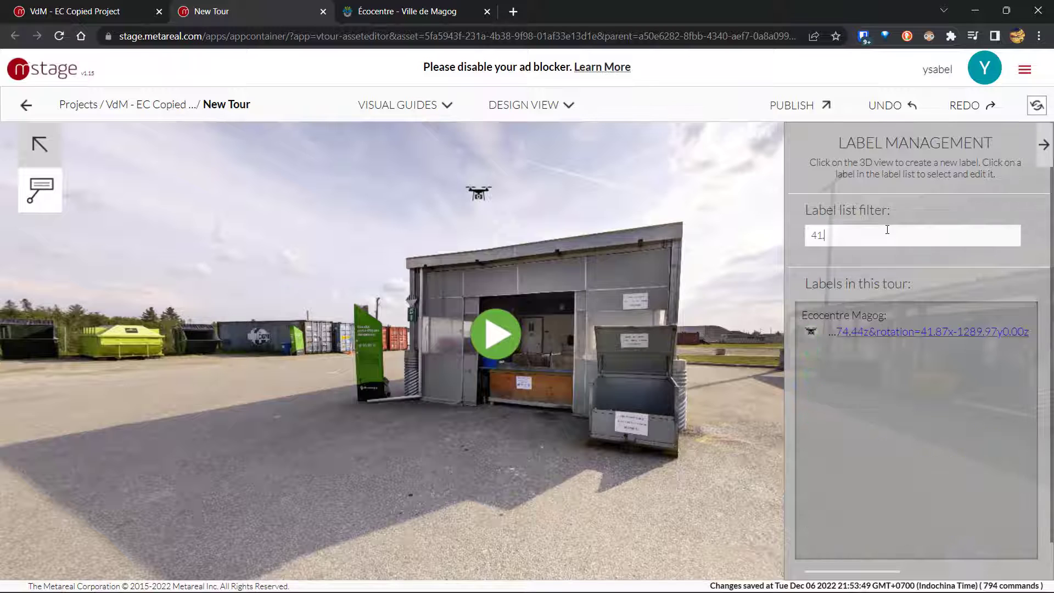
{"action": "type", "text": ".87"}
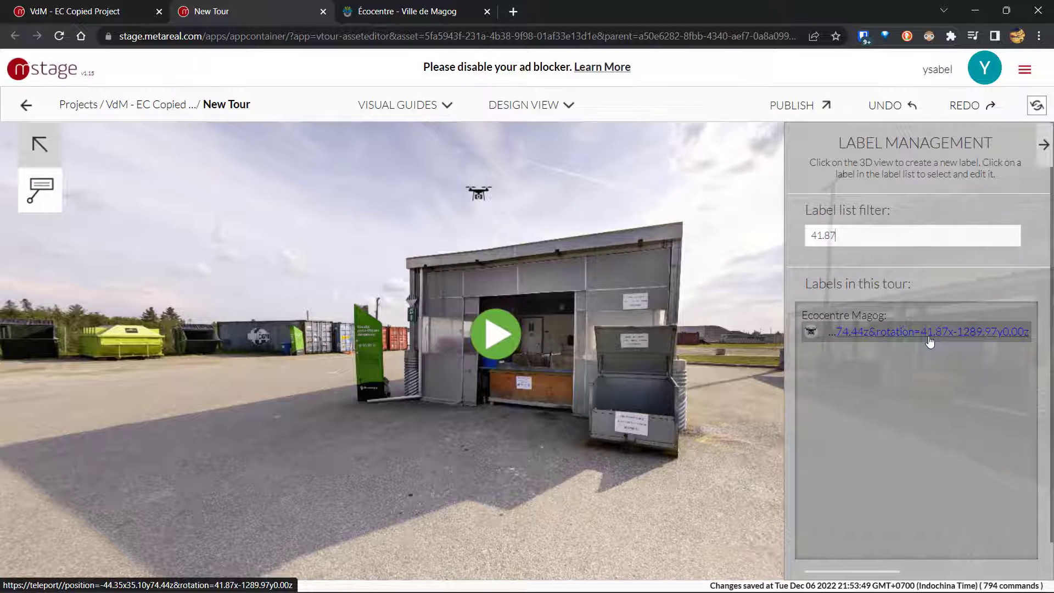
{"action": "double_click", "coordinate": [837, 237]}
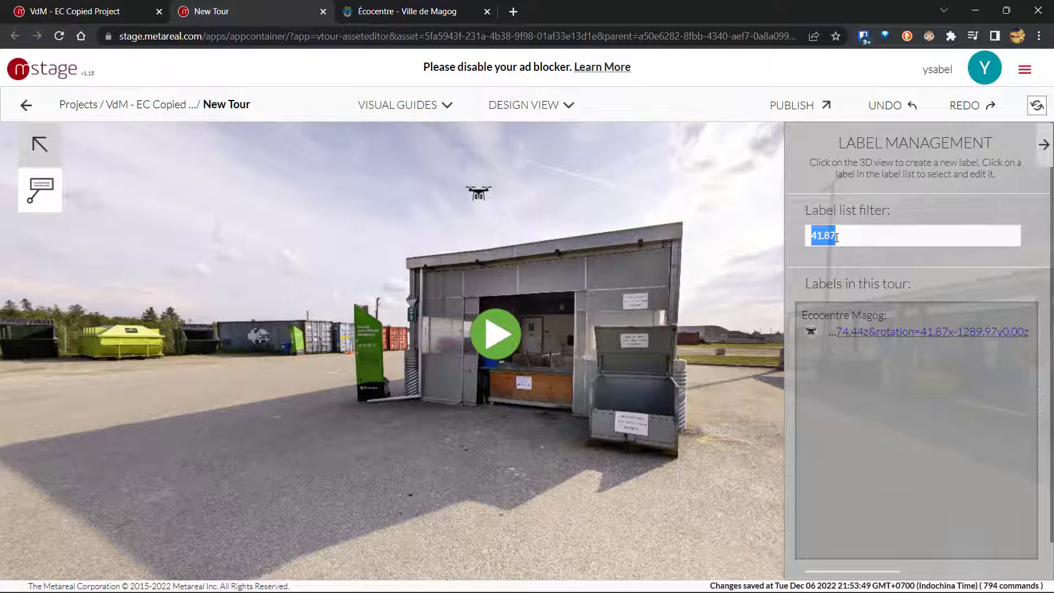
{"action": "key", "text": "BackSpace"}
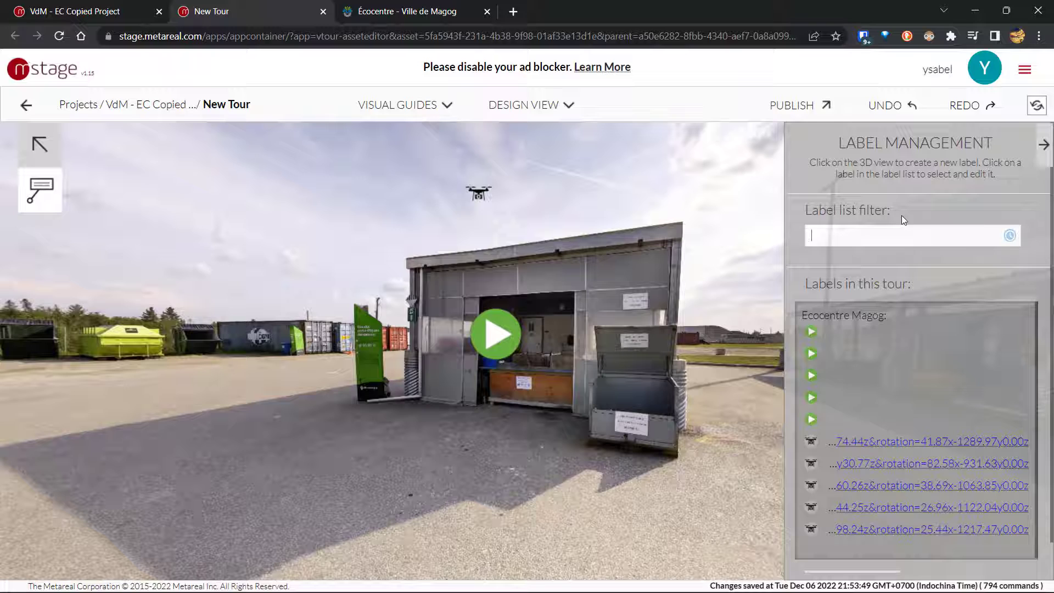
Step: Filter the label list by ROTATION in capitals, and repeat the filter with rotation in lowercase
{"action": "left_click", "coordinate": [861, 229]}
{"action": "key", "text": "Caps_Lock"}
{"action": "type", "text": "ROTATION"}
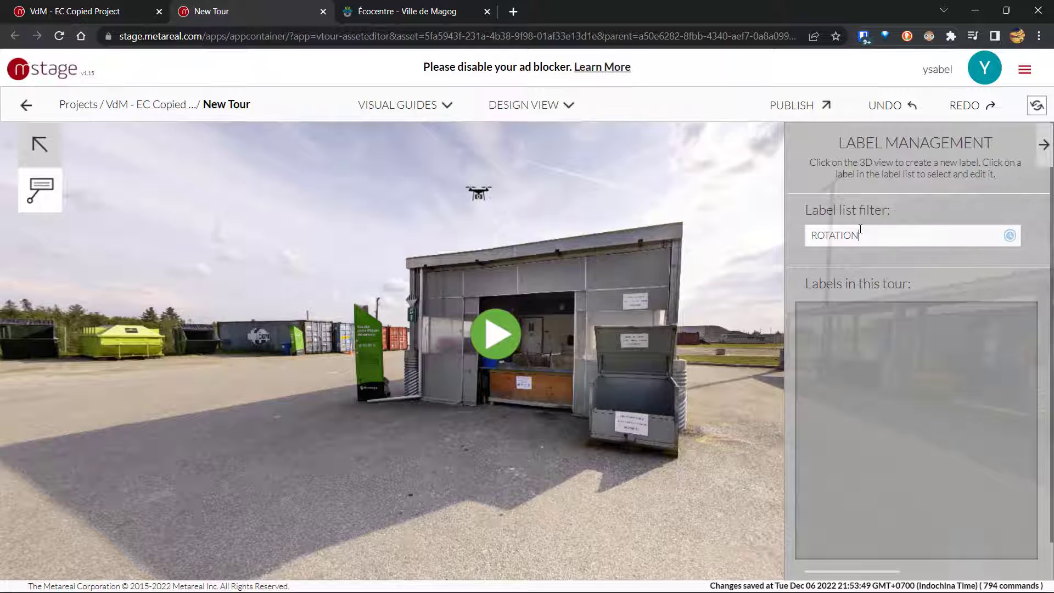
{"action": "double_click", "coordinate": [860, 229]}
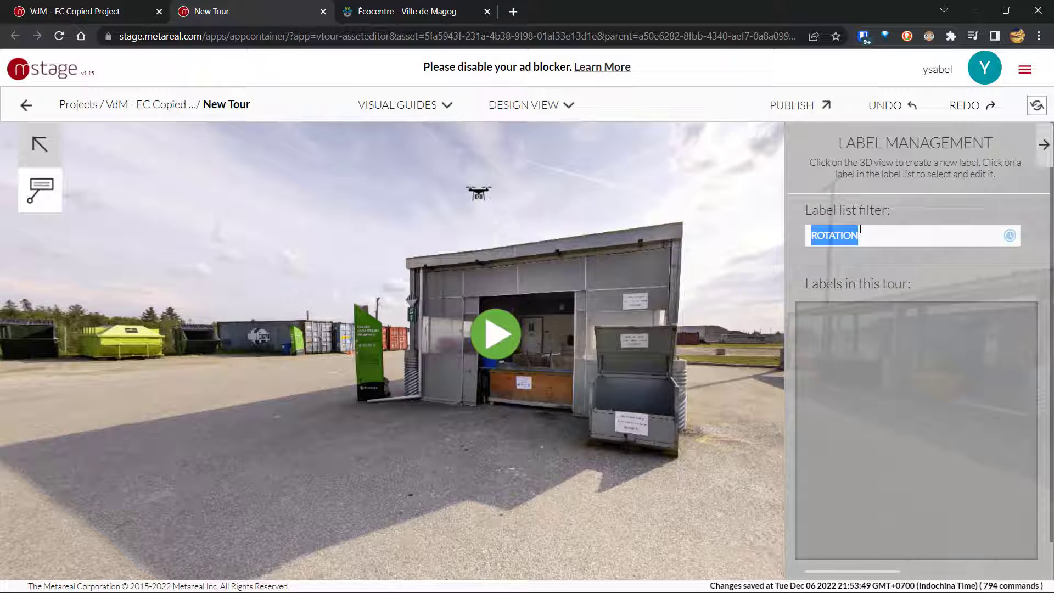
{"action": "key", "text": "Caps_Lock"}
{"action": "type", "text": "rotation"}
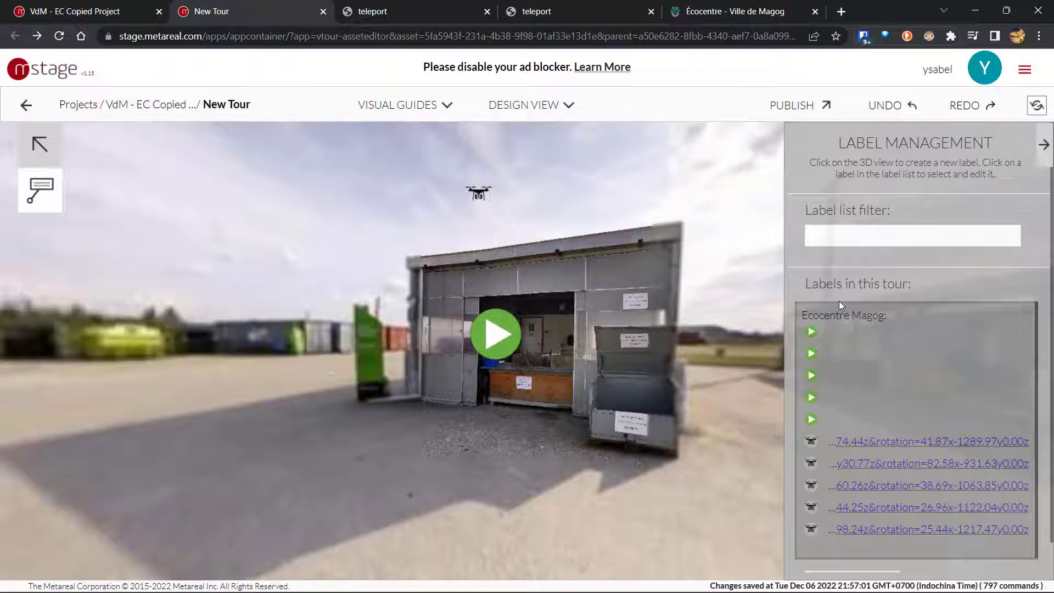
Step: Inspect the settings of the guard hut's video label, then go to the third video label in the label list
{"action": "left_click", "coordinate": [863, 364]}
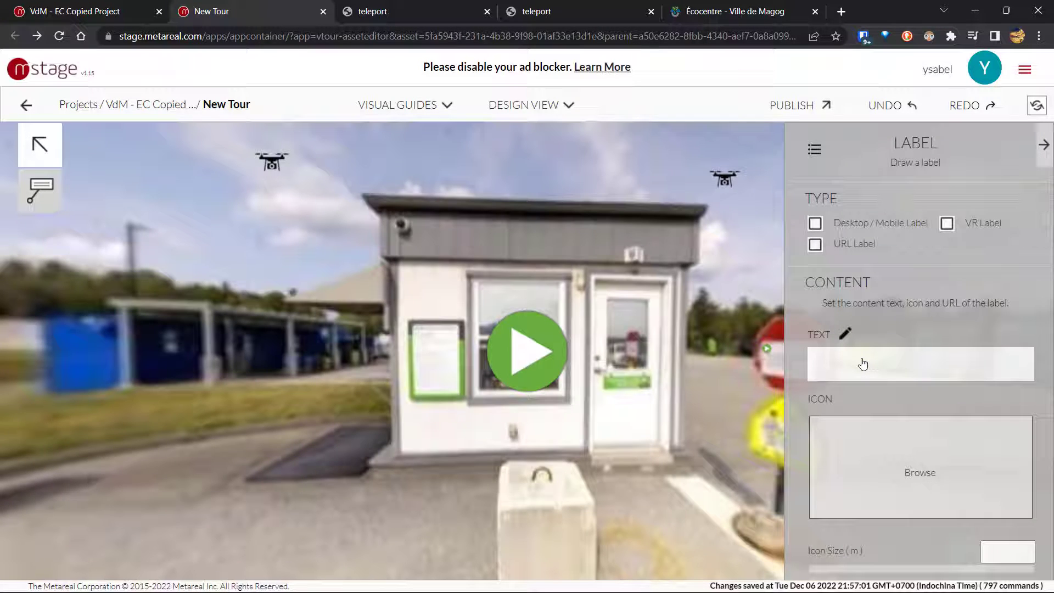
{"action": "left_click", "coordinate": [518, 359]}
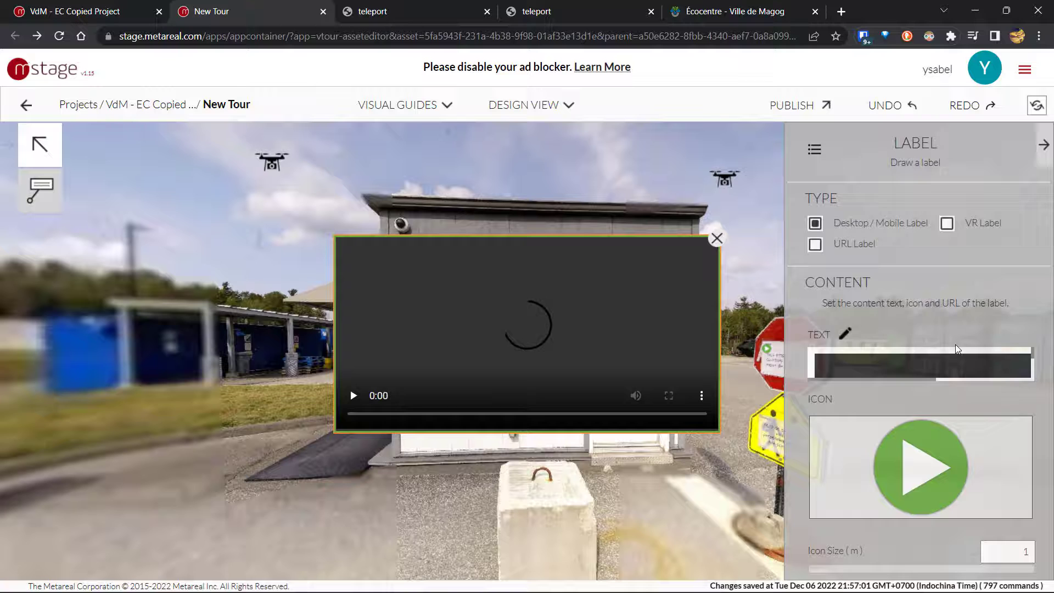
{"action": "scroll", "coordinate": [957, 349], "scroll_direction": "down", "scroll_amount": 5}
{"action": "scroll", "coordinate": [957, 348], "scroll_direction": "down", "scroll_amount": 5}
{"action": "key", "text": "Escape"}
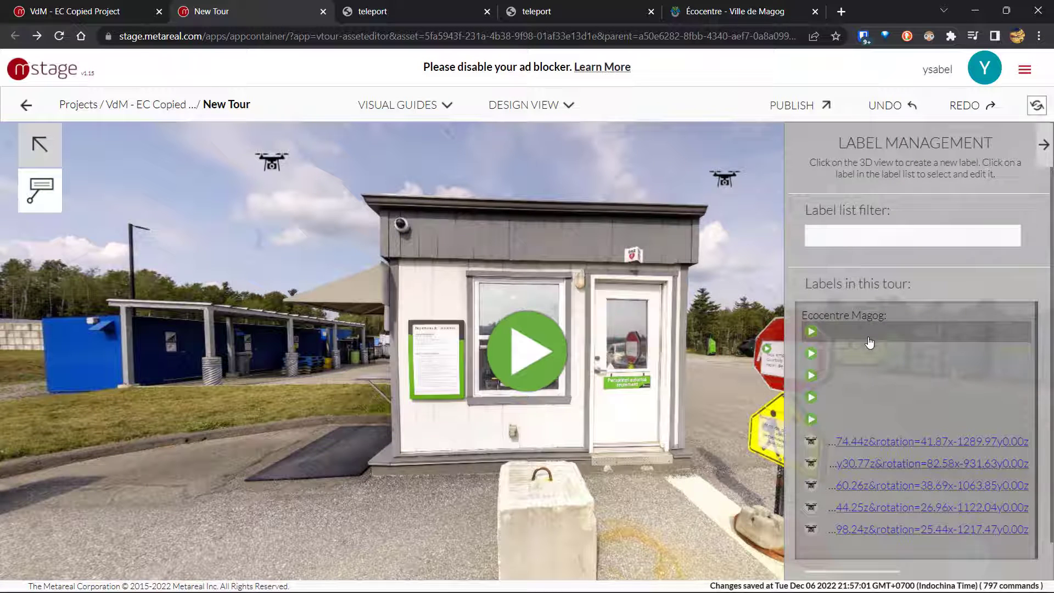
{"action": "left_click", "coordinate": [857, 375]}
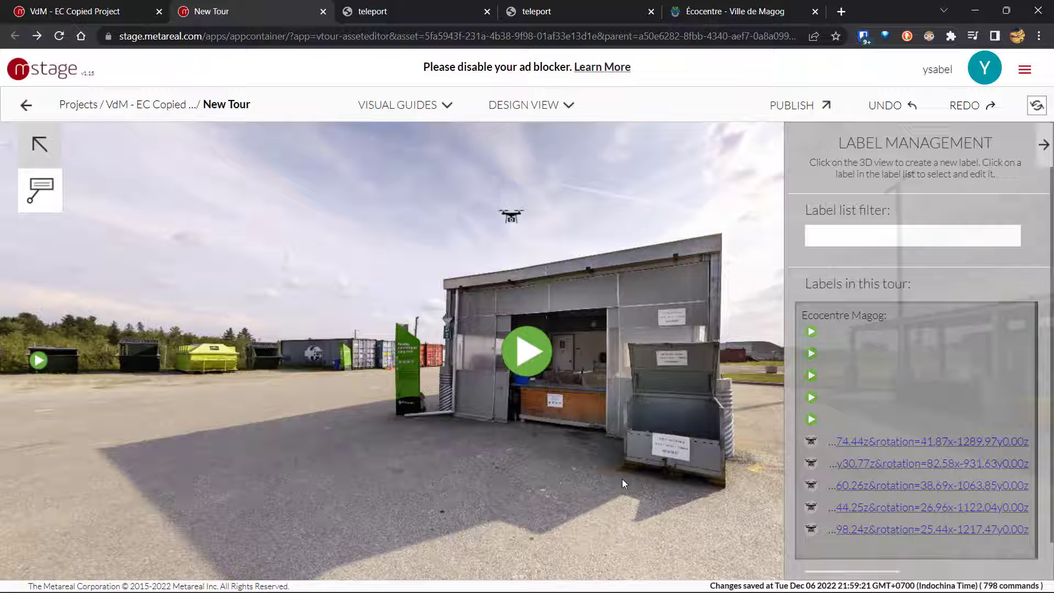
Step: Try placing a new label over the white sign on the front of the open grey bin
{"action": "left_click", "coordinate": [675, 454]}
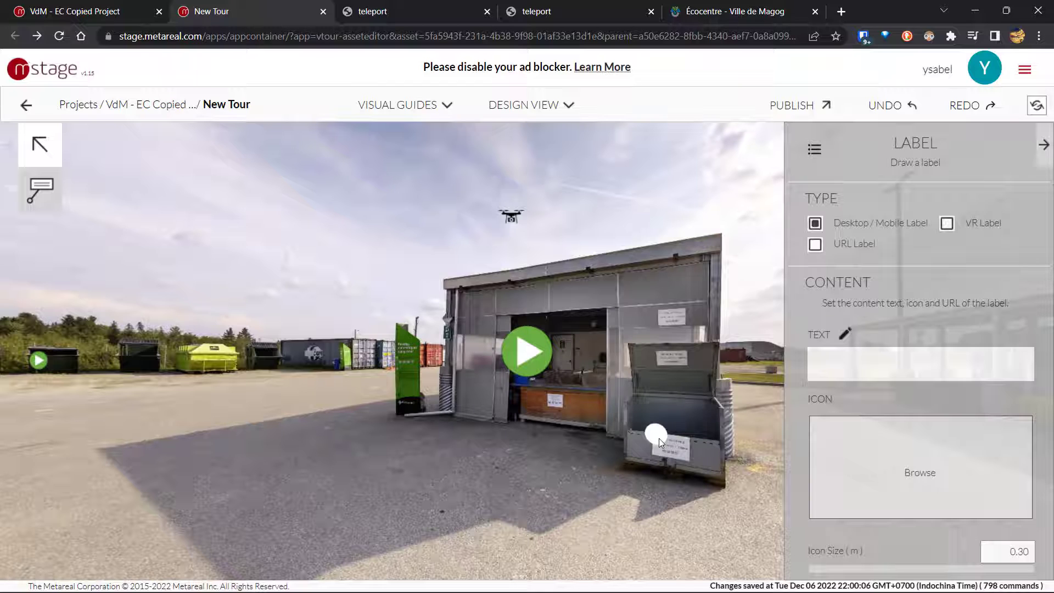
{"action": "left_click", "coordinate": [674, 450]}
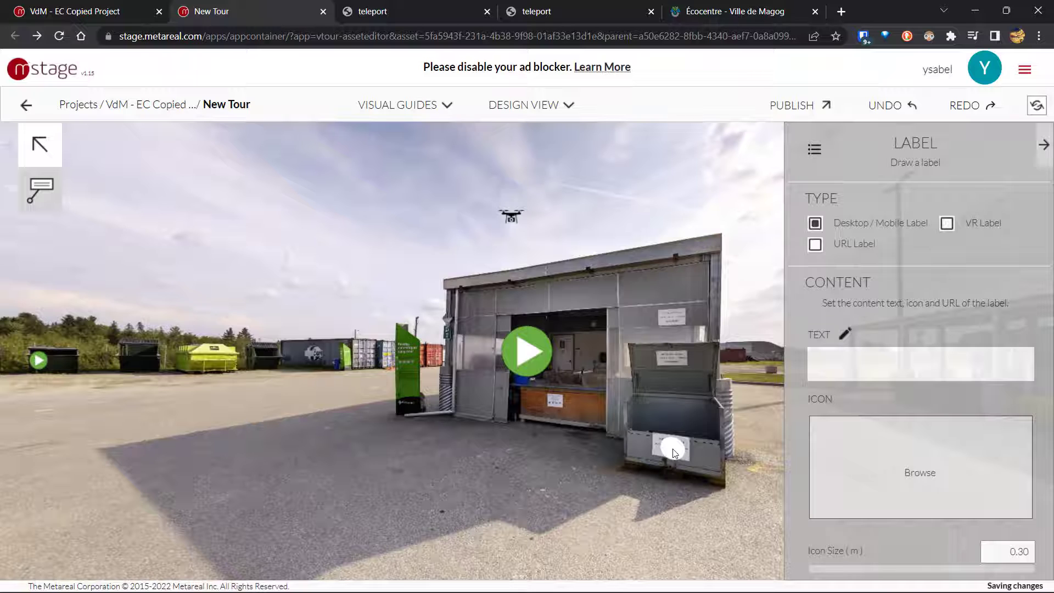
{"action": "left_click", "coordinate": [675, 453]}
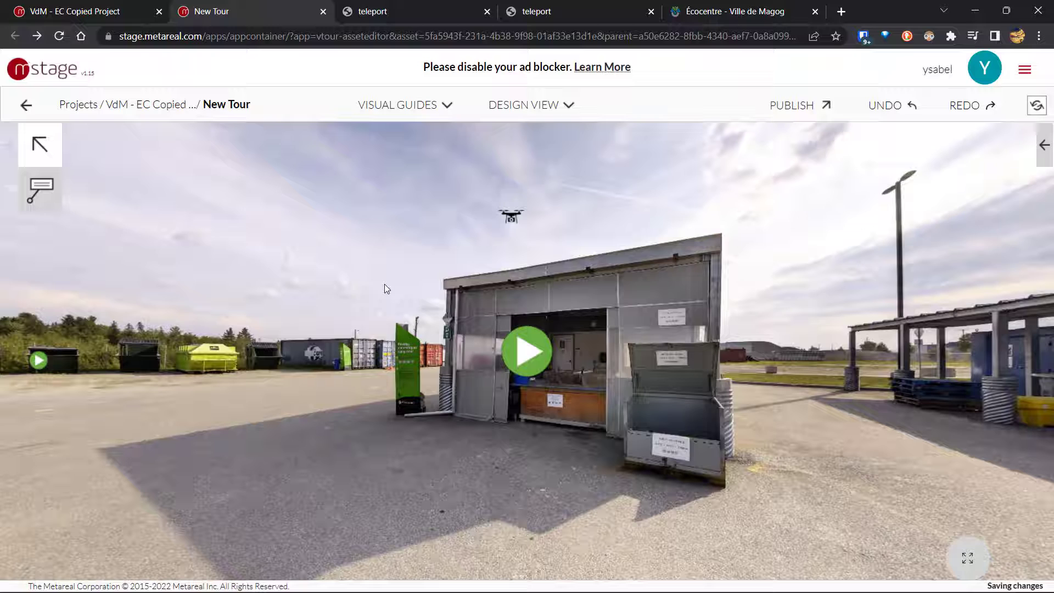
Step: Create a new Desktop / Mobile label on the white sign at the front of the open grey bin
{"action": "left_click", "coordinate": [40, 191]}
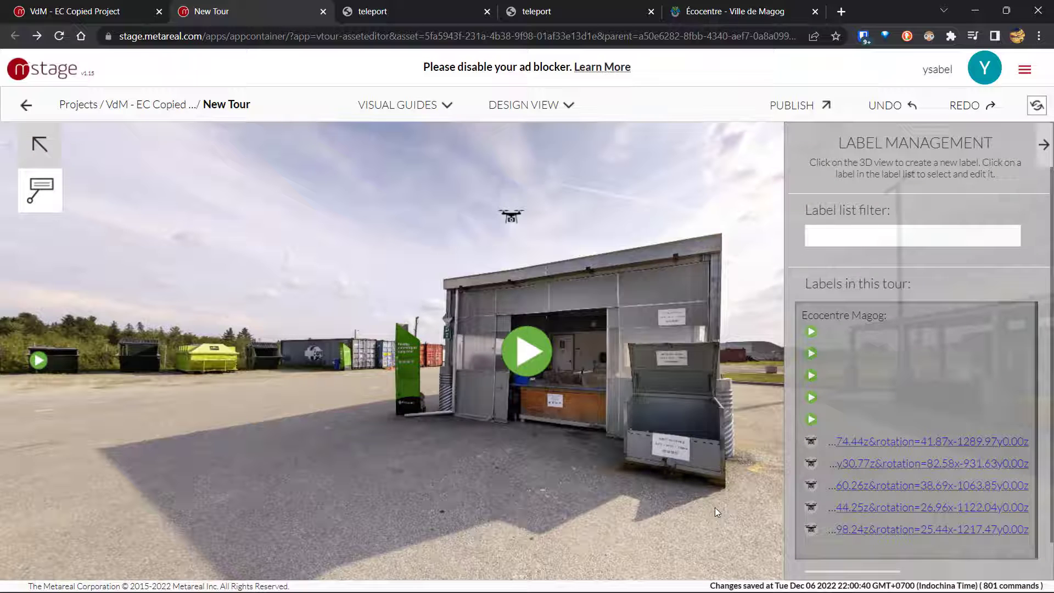
{"action": "left_click", "coordinate": [667, 446]}
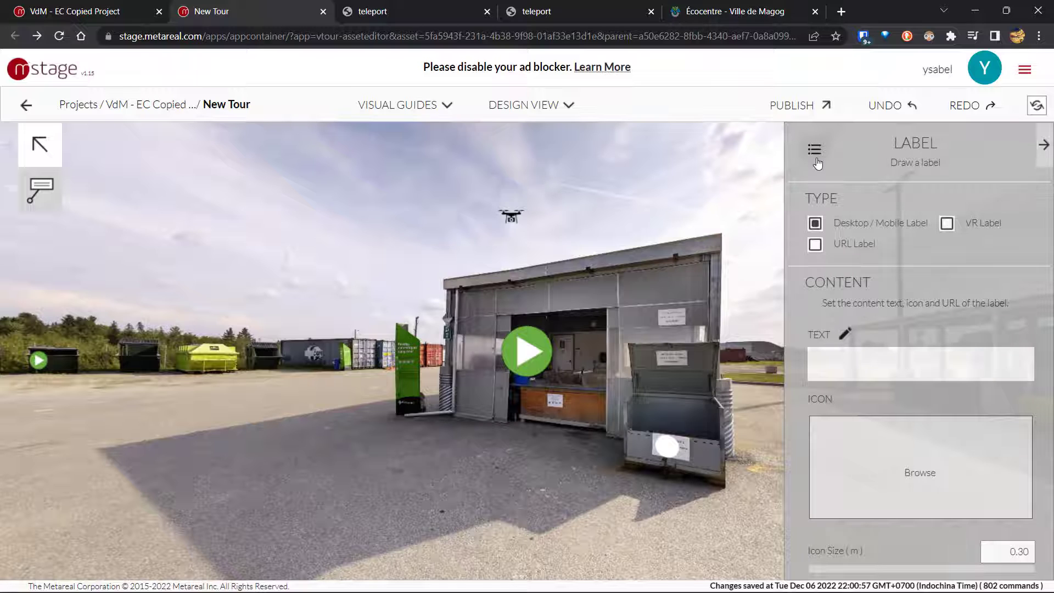
Step: Find the new label in the label list, return to its settings and look through them
{"action": "left_click", "coordinate": [815, 151]}
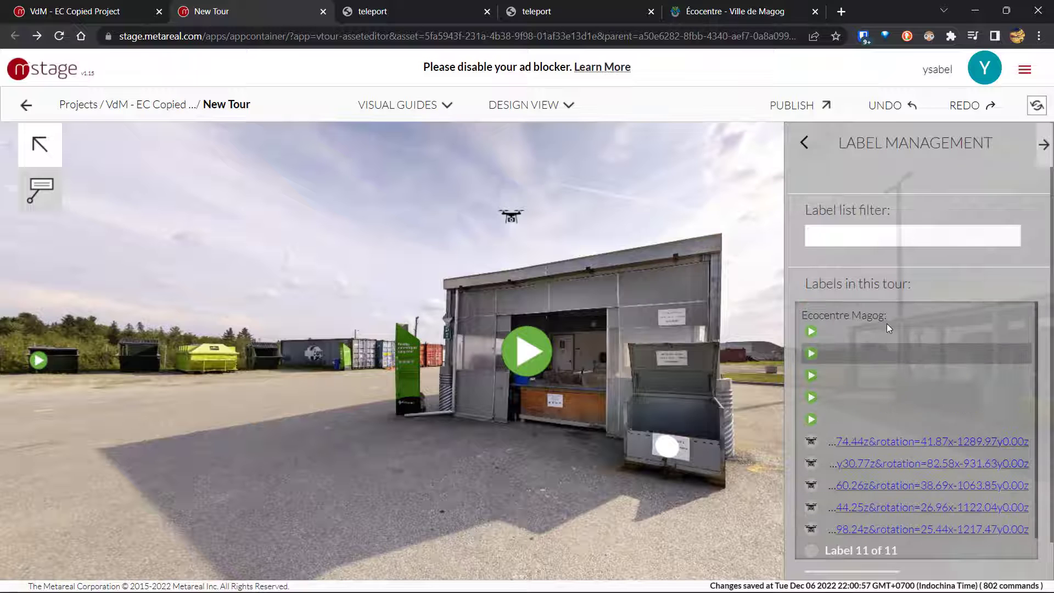
{"action": "scroll", "coordinate": [879, 384], "scroll_direction": "down", "scroll_amount": 1}
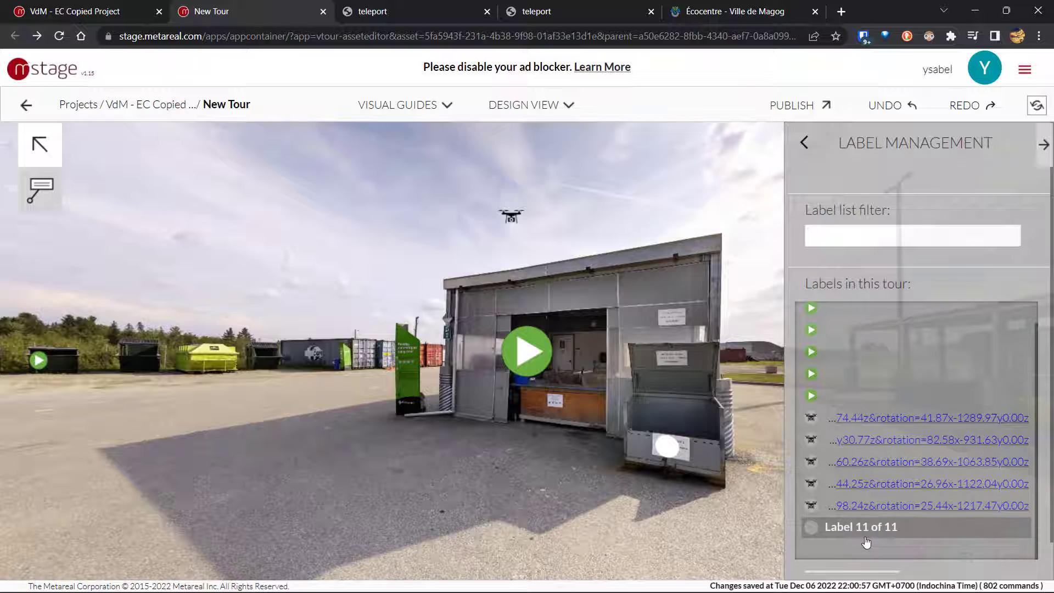
{"action": "left_click", "coordinate": [800, 147]}
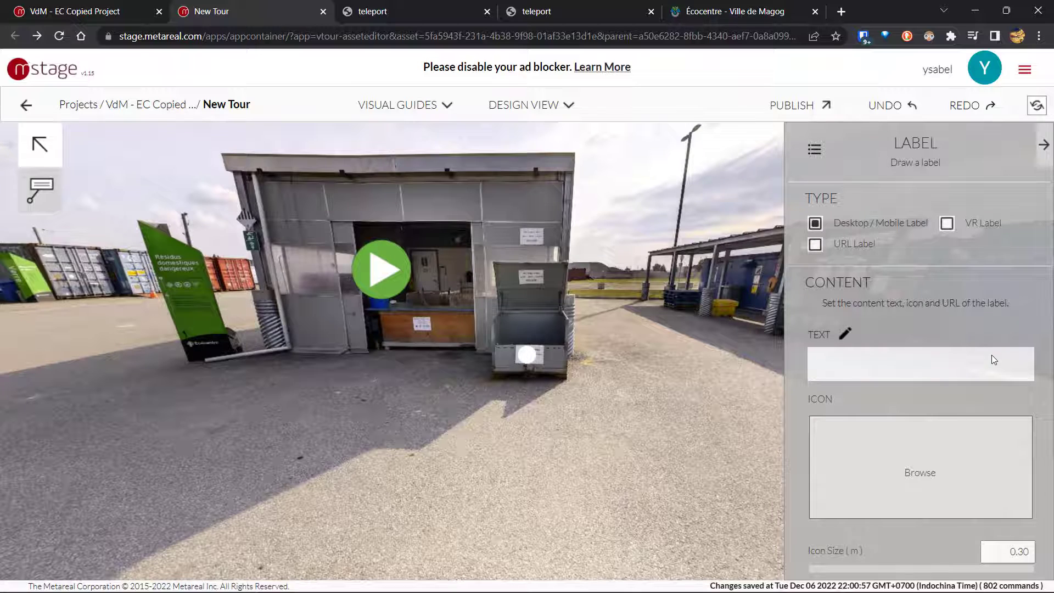
{"action": "scroll", "coordinate": [912, 292], "scroll_direction": "down", "scroll_amount": 10}
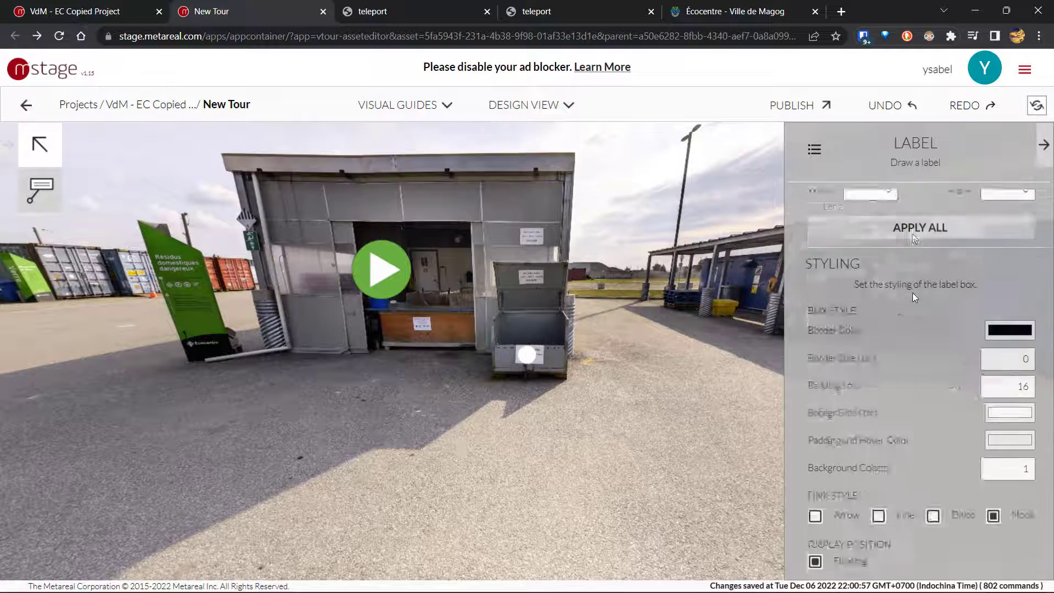
{"action": "scroll", "coordinate": [913, 293], "scroll_direction": "up", "scroll_amount": 6}
{"action": "scroll", "coordinate": [914, 297], "scroll_direction": "up", "scroll_amount": 5}
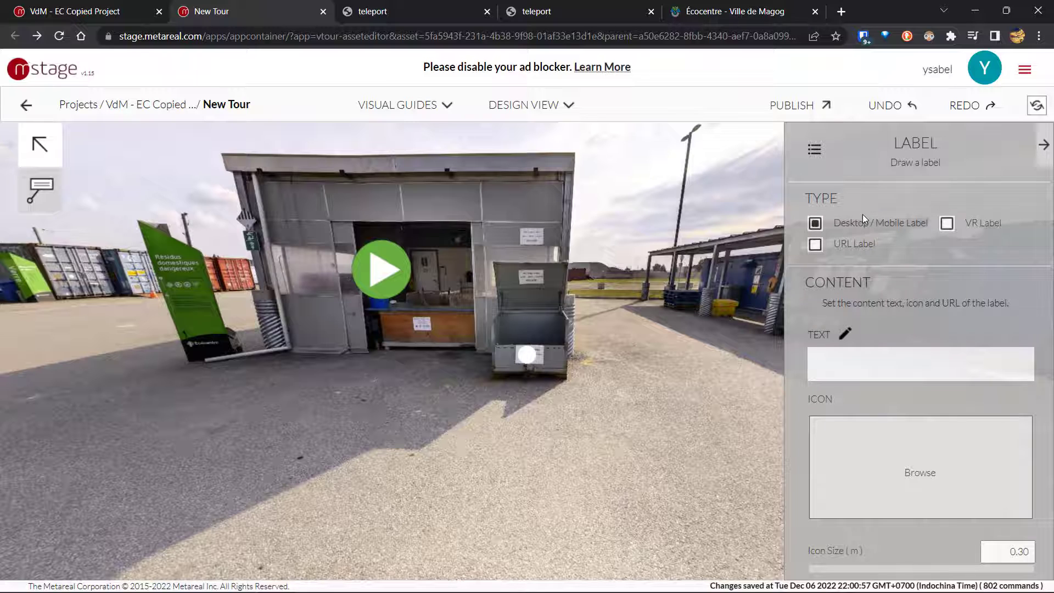
Step: Try the VR Label and URL Label types on the new label, and return it to Desktop / Mobile Label
{"action": "left_click", "coordinate": [955, 222]}
{"action": "left_click", "coordinate": [818, 246]}
{"action": "left_click", "coordinate": [817, 226]}
{"action": "left_click", "coordinate": [946, 225]}
{"action": "left_click", "coordinate": [852, 243]}
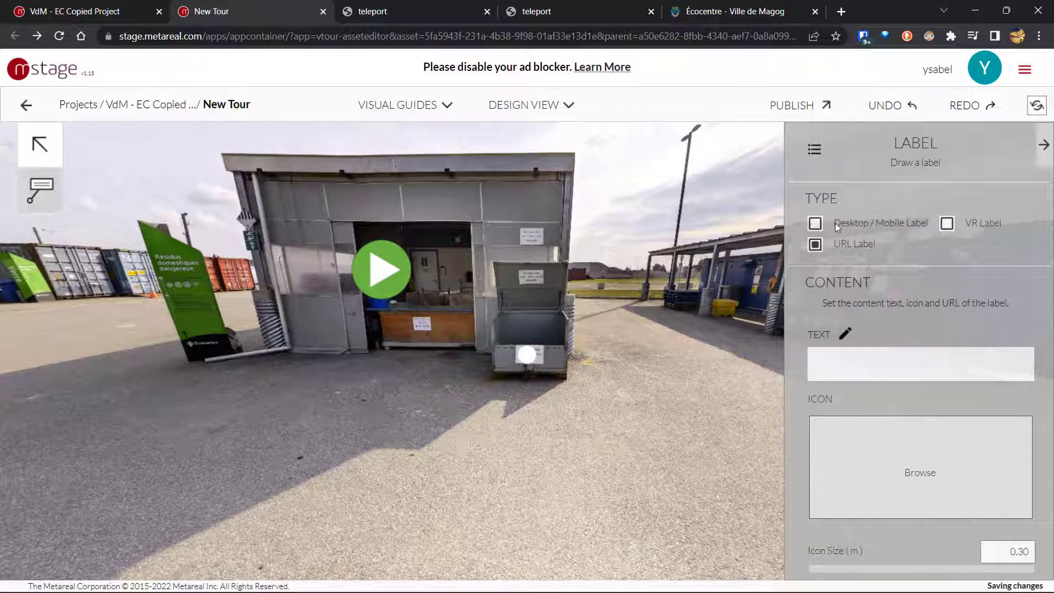
{"action": "left_click", "coordinate": [816, 245]}
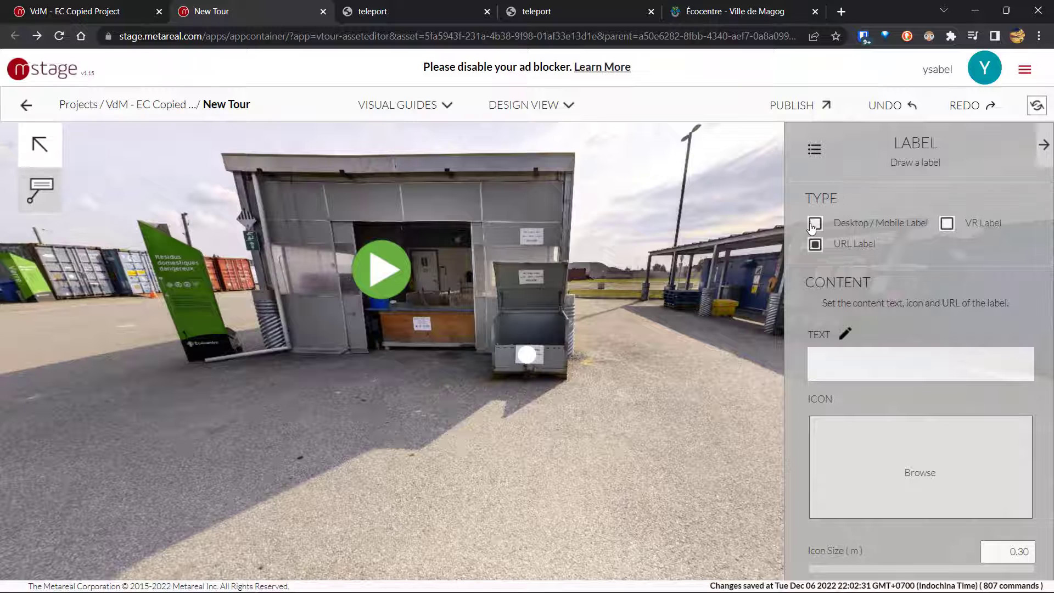
{"action": "left_click", "coordinate": [813, 225]}
Step: Set the content text of the new label to "Hello!"
{"action": "scroll", "coordinate": [935, 305], "scroll_direction": "down", "scroll_amount": 2}
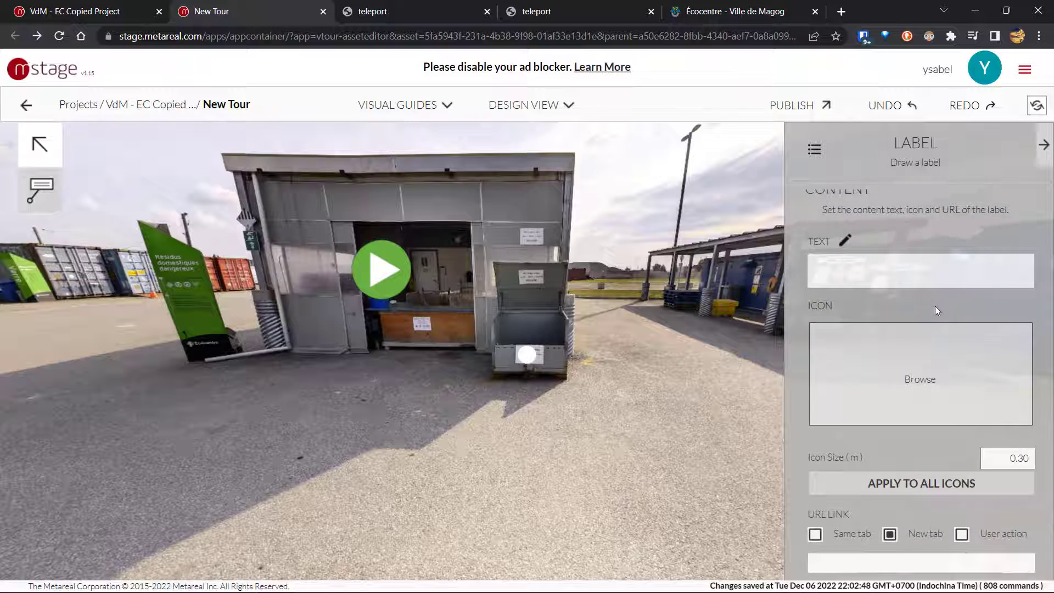
{"action": "scroll", "coordinate": [935, 306], "scroll_direction": "down", "scroll_amount": 1}
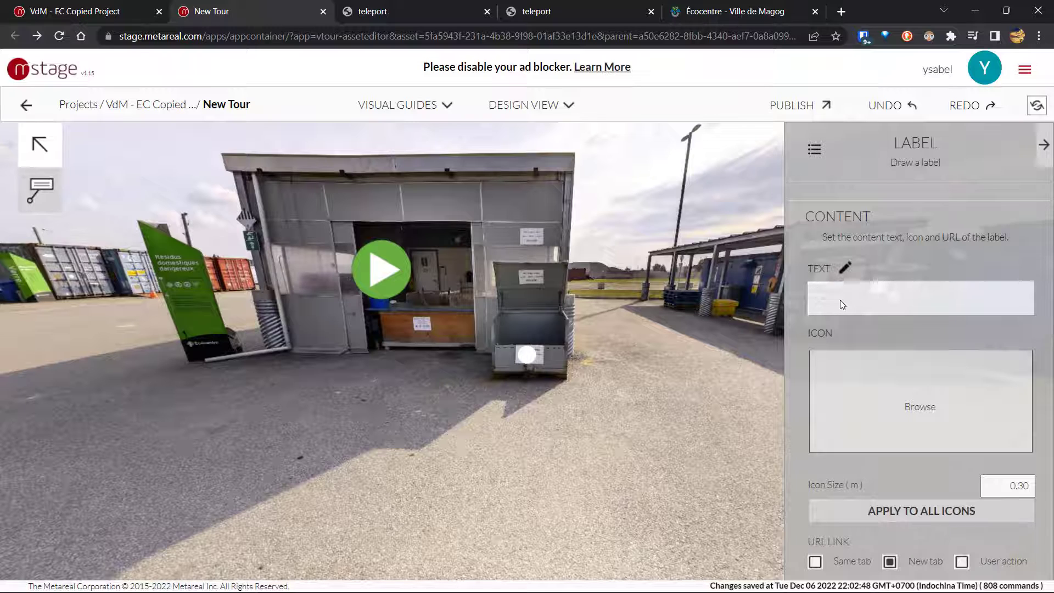
{"action": "type", "text": "Hello!"}
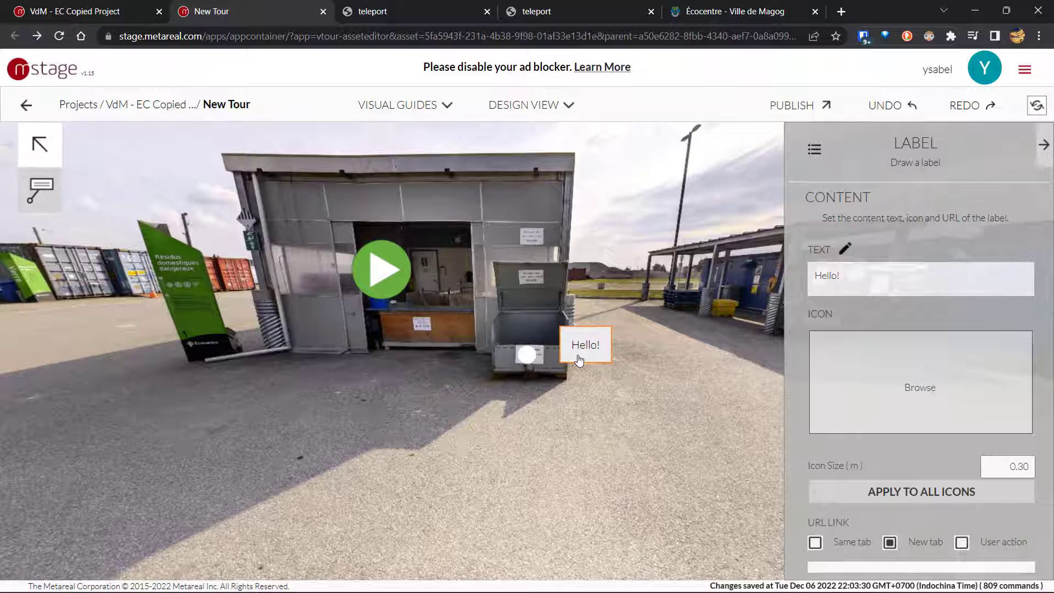
Step: Open the label's text in the Label Text Editor and format "Hello!" as Heading 1
{"action": "left_click", "coordinate": [845, 250]}
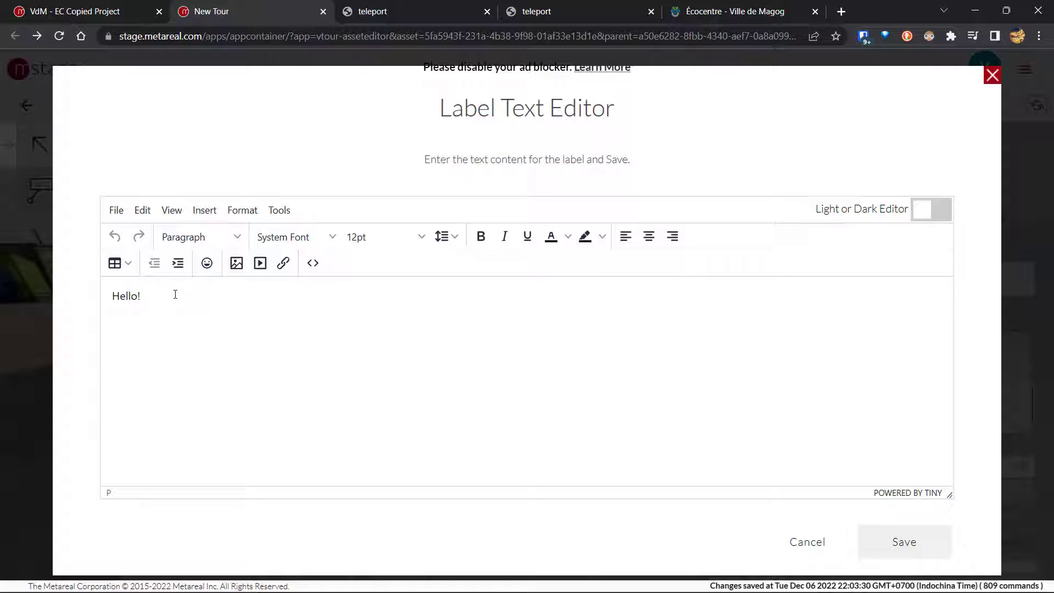
{"action": "triple_click", "coordinate": [175, 295]}
{"action": "left_click", "coordinate": [235, 232]}
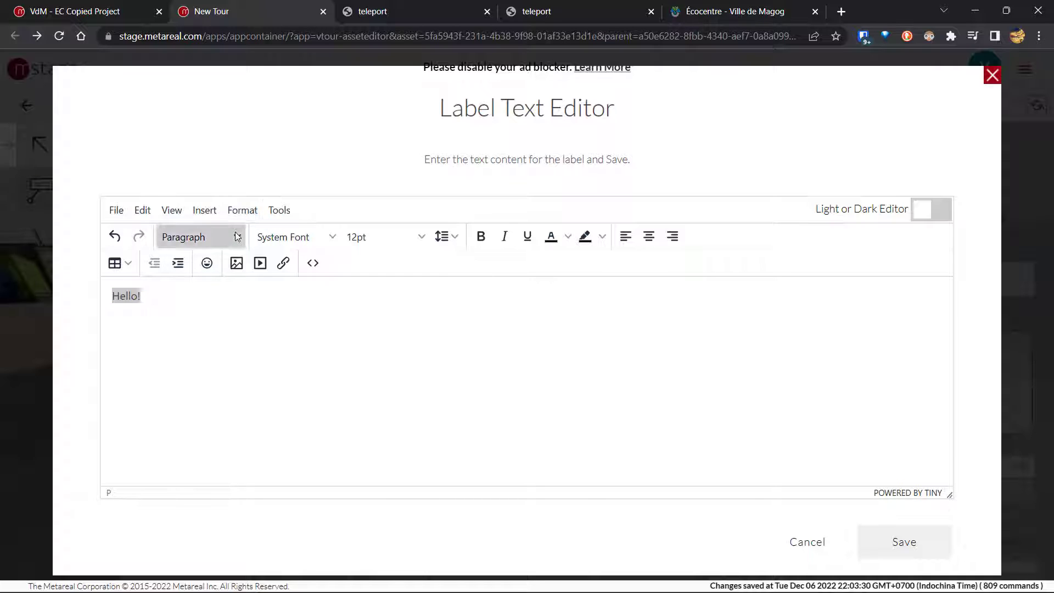
{"action": "mouse_move", "coordinate": [220, 263]}
{"action": "left_click", "coordinate": [275, 266]}
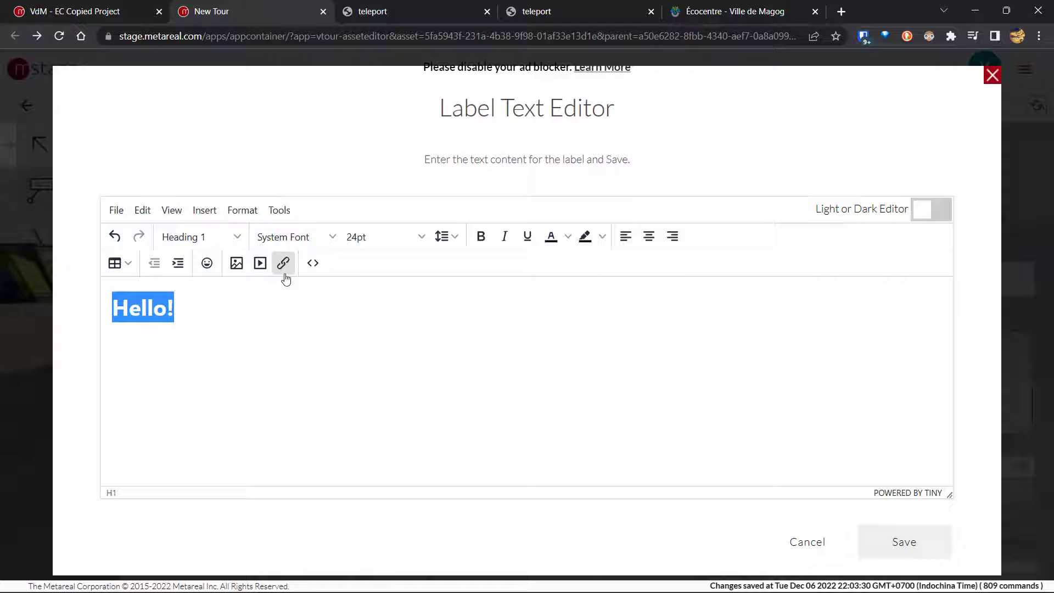
{"action": "left_click", "coordinate": [180, 310]}
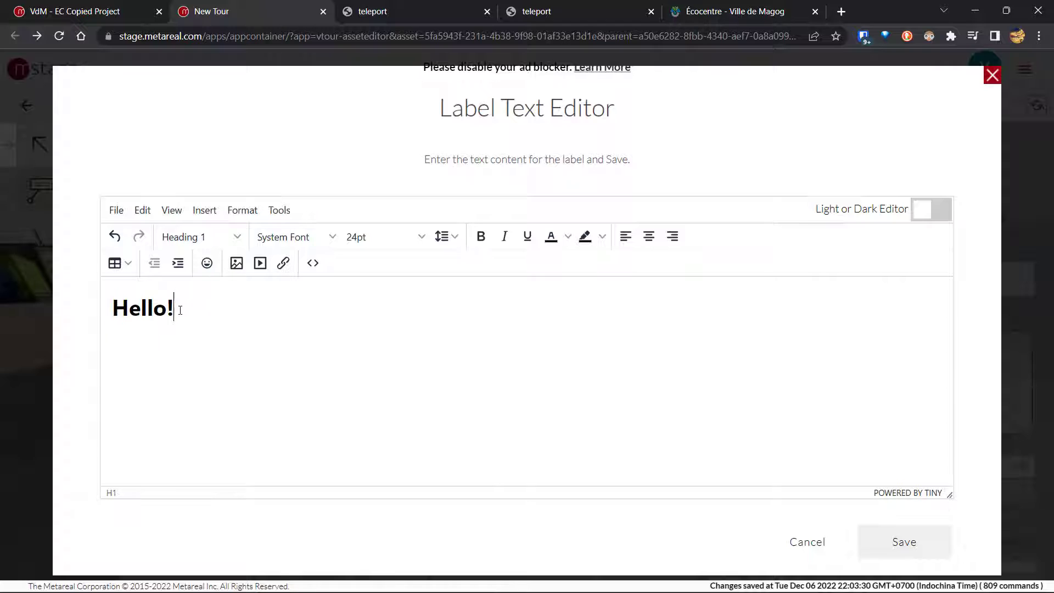
Step: Try the "Hello!" heading at 16pt, set it back to 24pt and centre it
{"action": "key", "text": "ctrl+a"}
{"action": "left_click", "coordinate": [412, 245]}
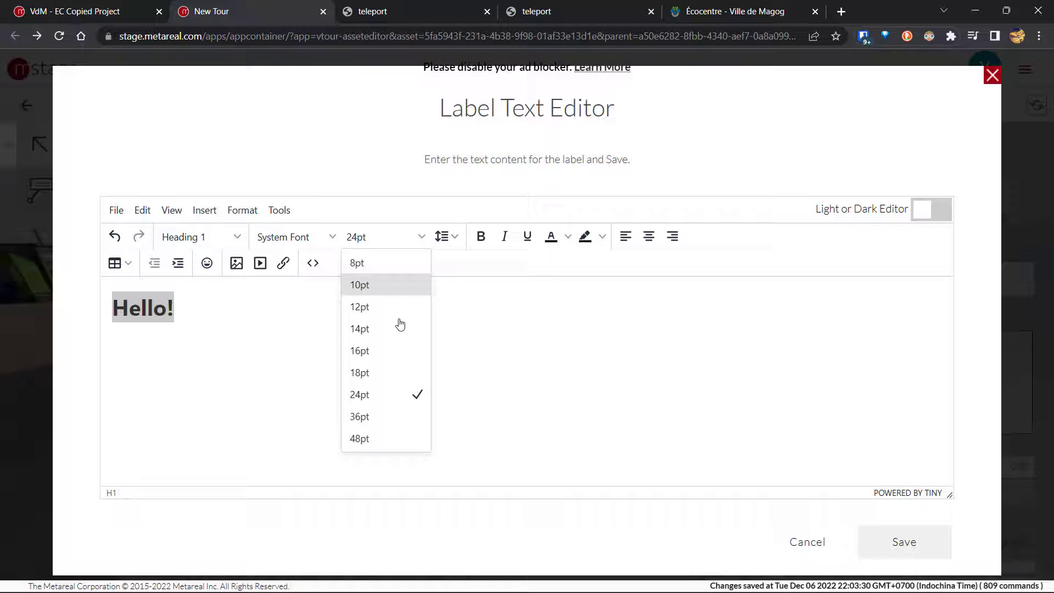
{"action": "left_click", "coordinate": [400, 357]}
{"action": "left_click", "coordinate": [420, 238]}
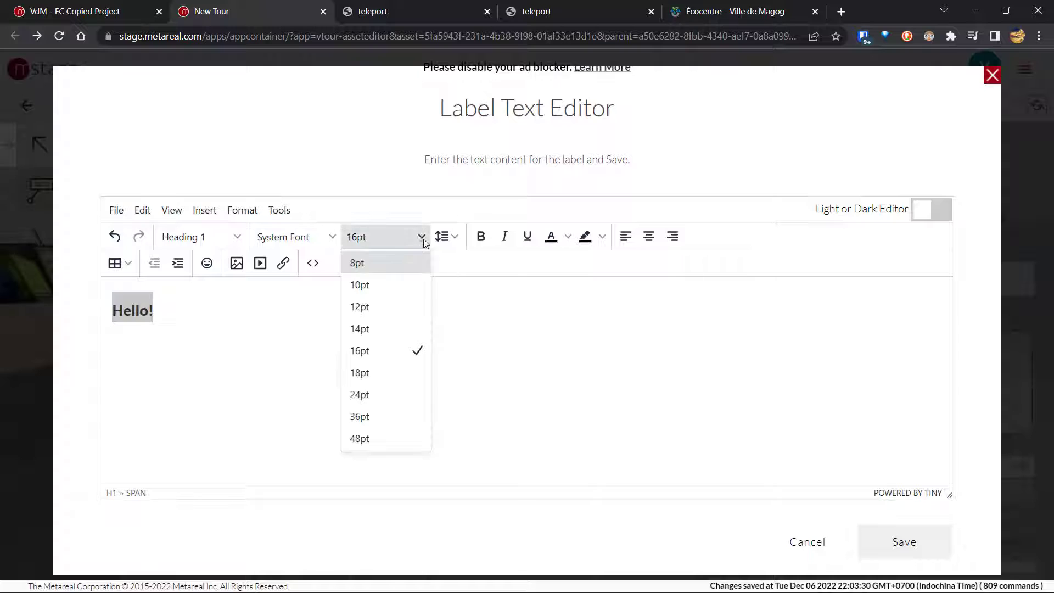
{"action": "left_click", "coordinate": [402, 405]}
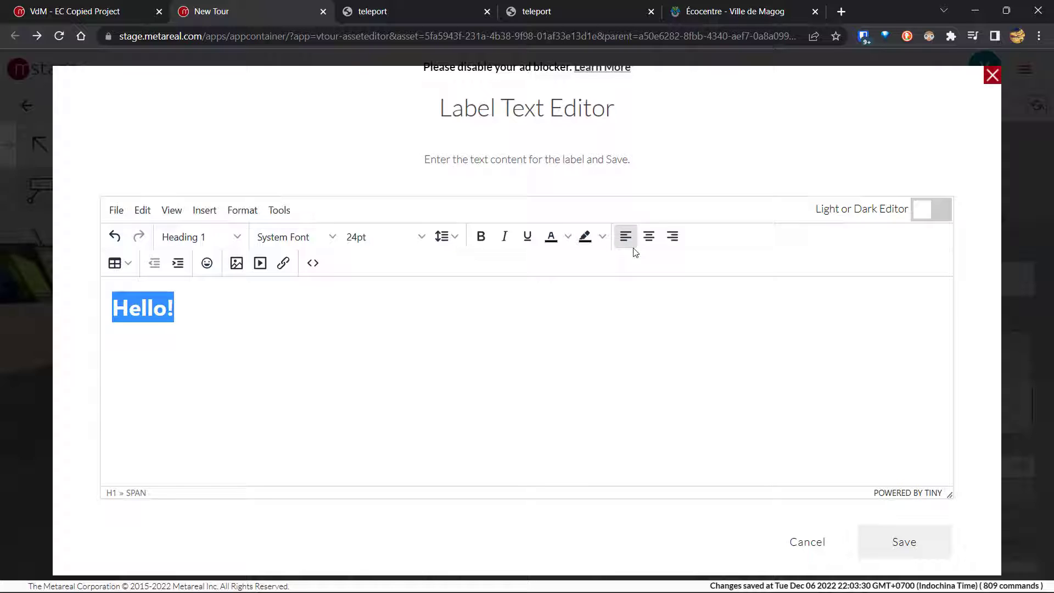
{"action": "left_click", "coordinate": [654, 236]}
{"action": "left_click", "coordinate": [577, 314]}
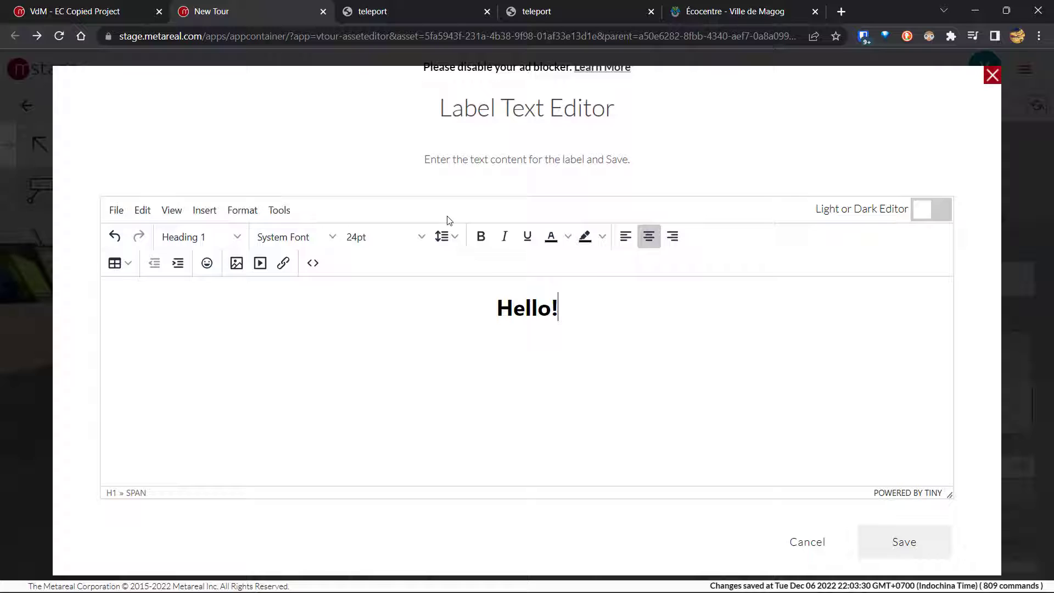
Step: Insert a 6x6 table on a new line below the heading and add a face emoticon above the table
{"action": "key", "text": "Return"}
{"action": "left_click", "coordinate": [124, 264]}
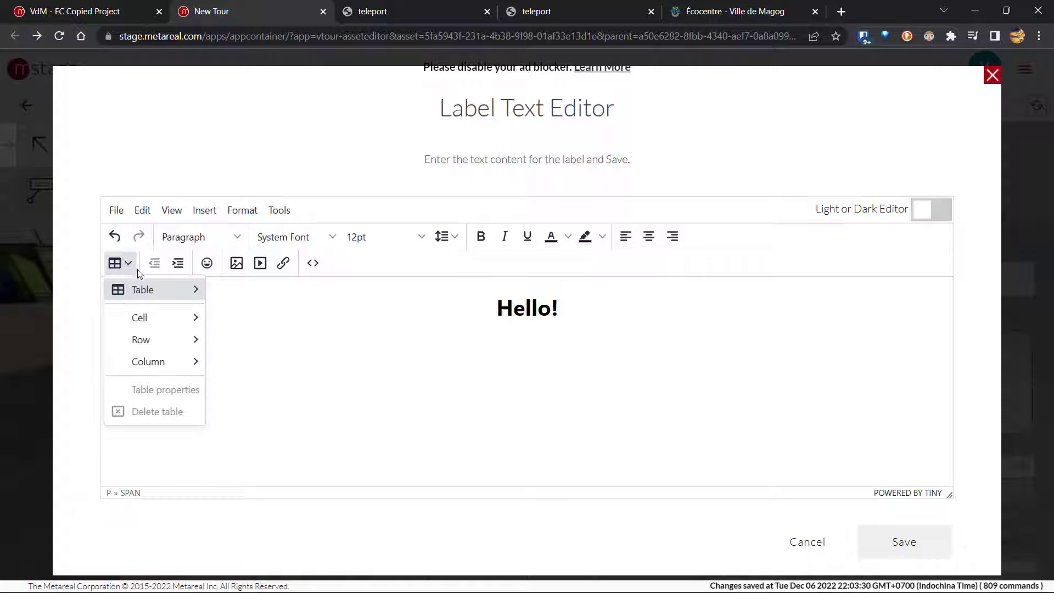
{"action": "mouse_move", "coordinate": [145, 289]}
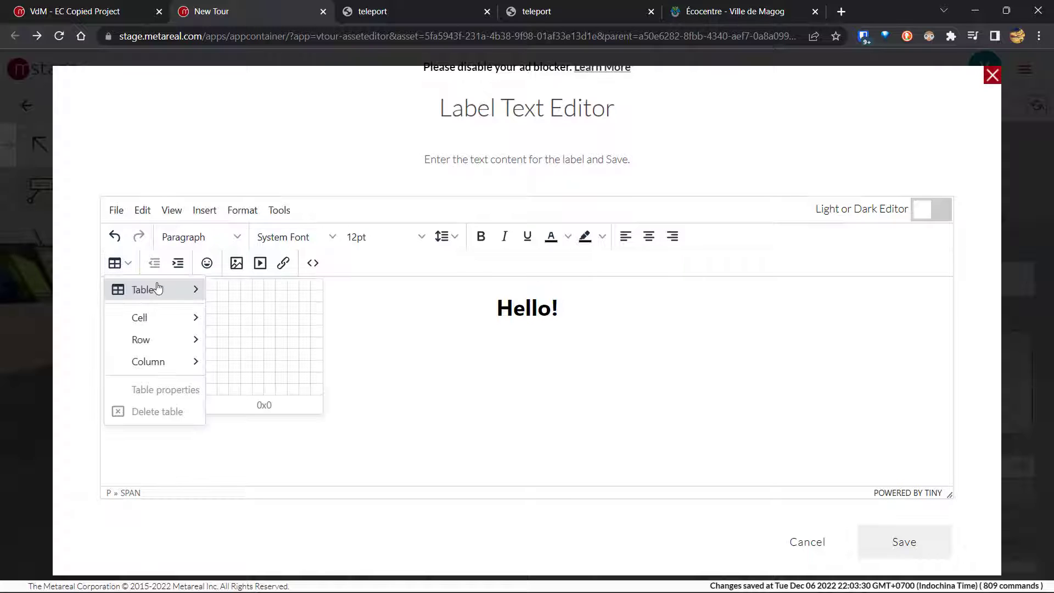
{"action": "left_click", "coordinate": [268, 345]}
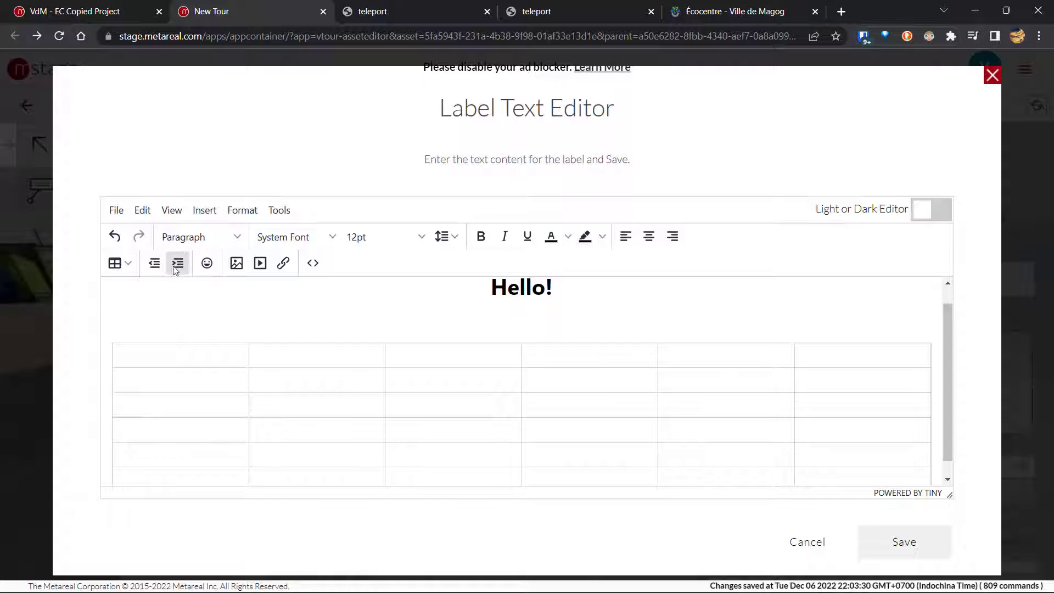
{"action": "left_click", "coordinate": [207, 264]}
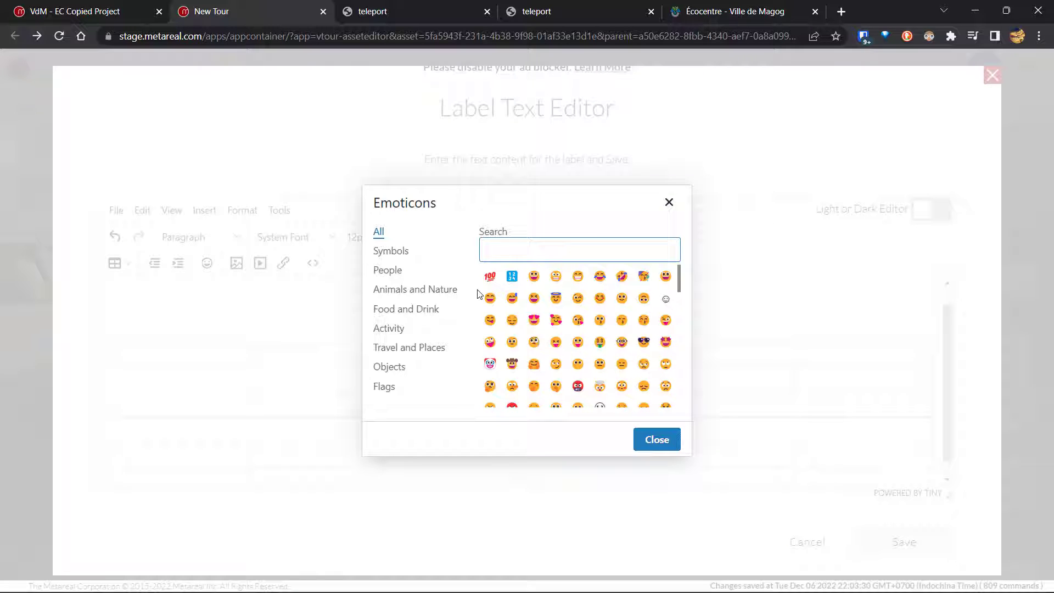
{"action": "left_click", "coordinate": [541, 337]}
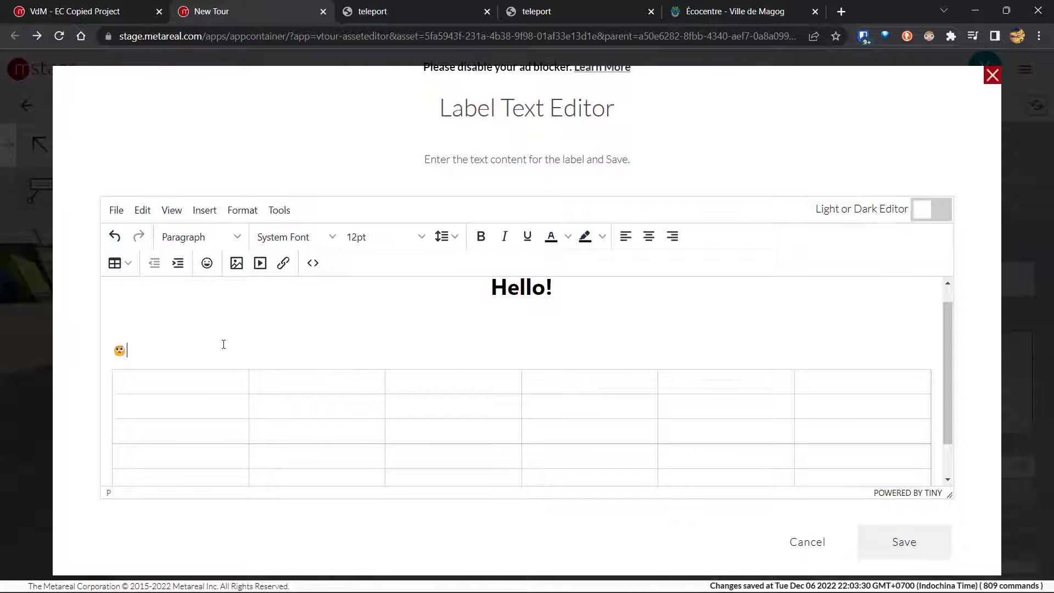
Step: Insert the image metareal_logo_1273x418.png after the emoticon at 1273 by 418
{"action": "left_click", "coordinate": [237, 266]}
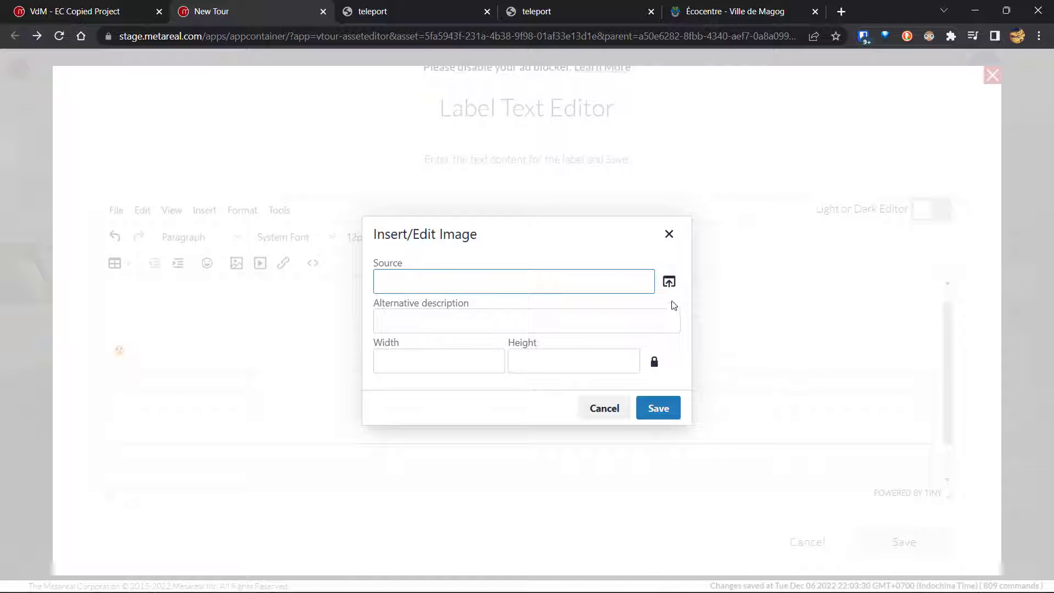
{"action": "left_click", "coordinate": [669, 284]}
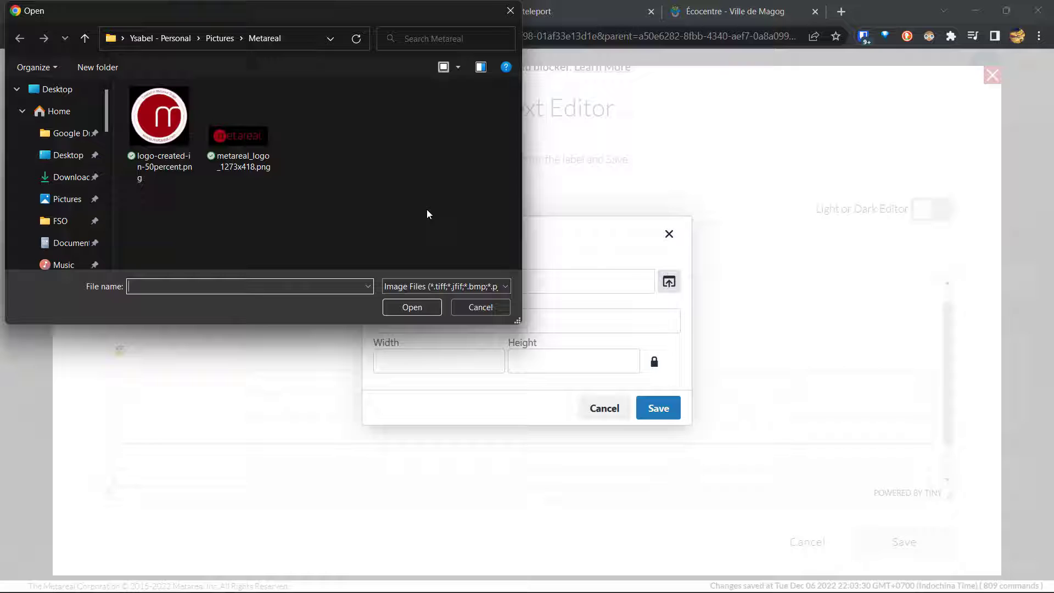
{"action": "double_click", "coordinate": [239, 144]}
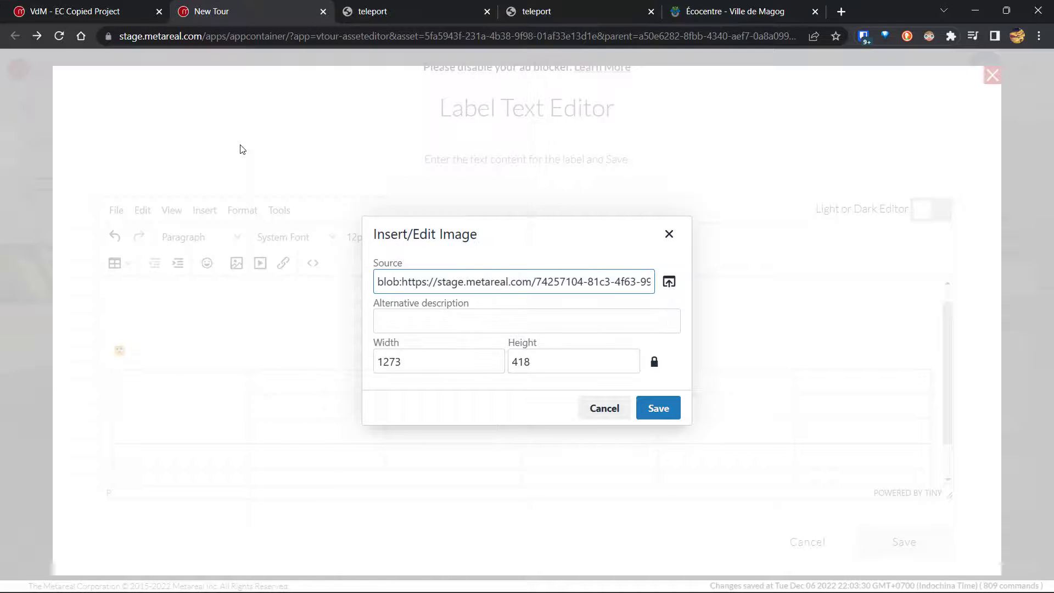
{"action": "left_click", "coordinate": [477, 276]}
{"action": "left_click", "coordinate": [663, 408]}
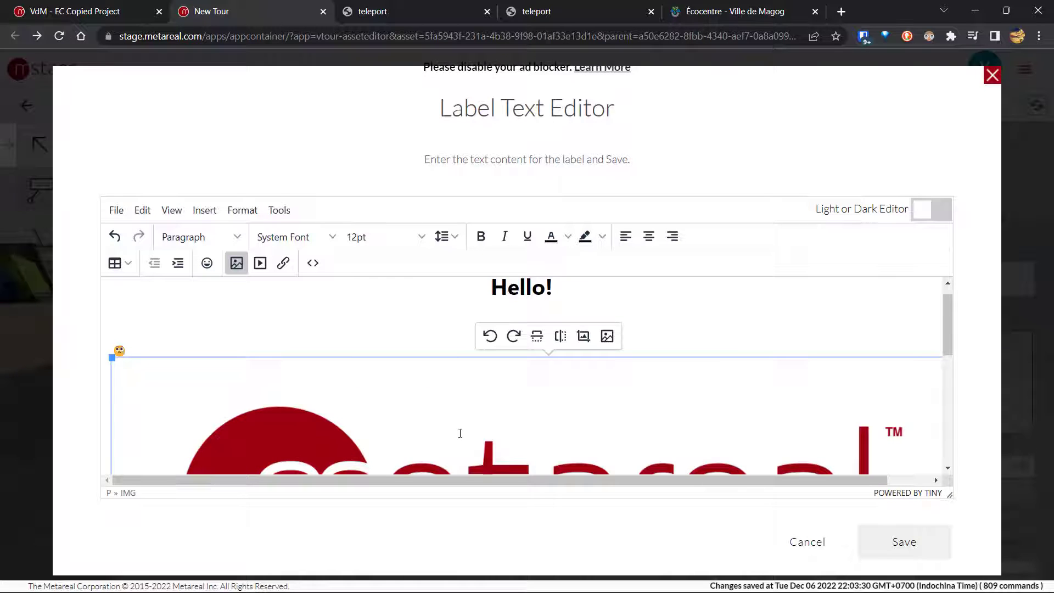
Step: Look over the inserted Metareal logo image and delete it from the label text
{"action": "scroll", "coordinate": [460, 434], "scroll_direction": "down", "scroll_amount": 3}
{"action": "scroll", "coordinate": [461, 434], "scroll_direction": "up", "scroll_amount": 1}
{"action": "key", "text": "Delete"}
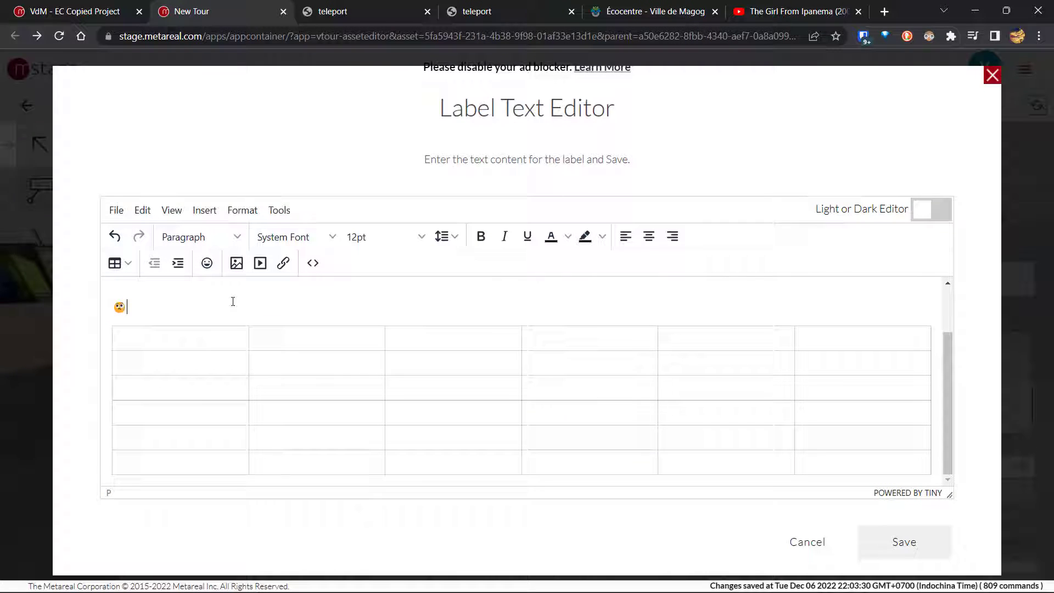
{"action": "left_click", "coordinate": [261, 266]}
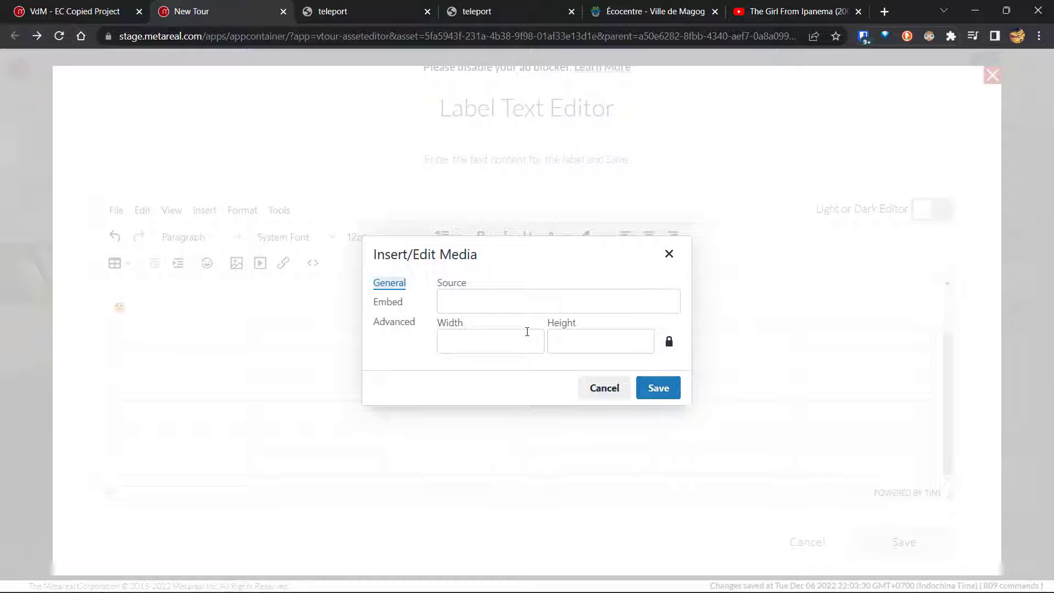
{"action": "left_click", "coordinate": [521, 299]}
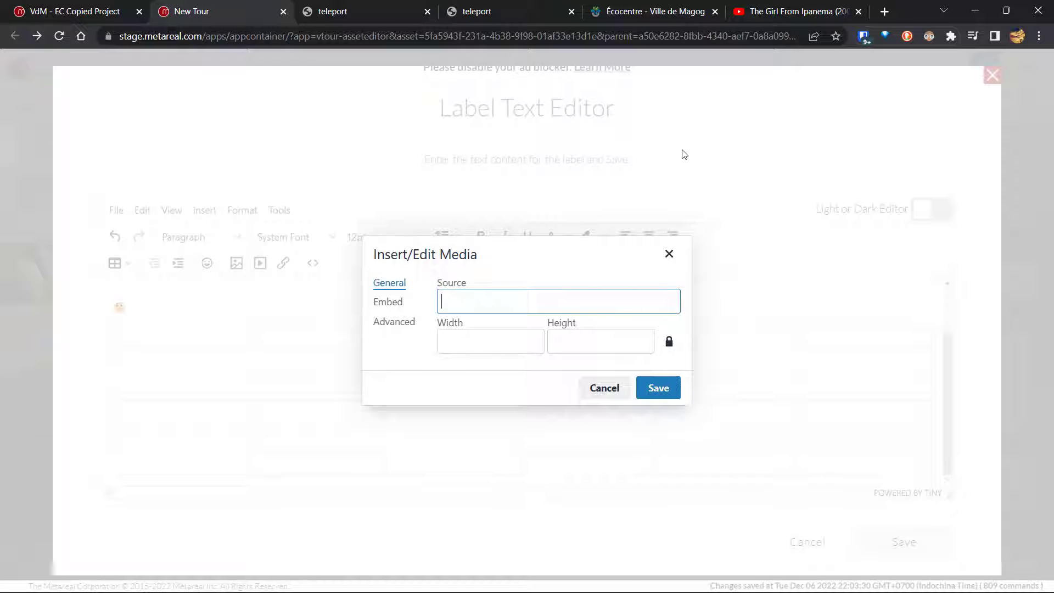
{"action": "left_click", "coordinate": [765, 11]}
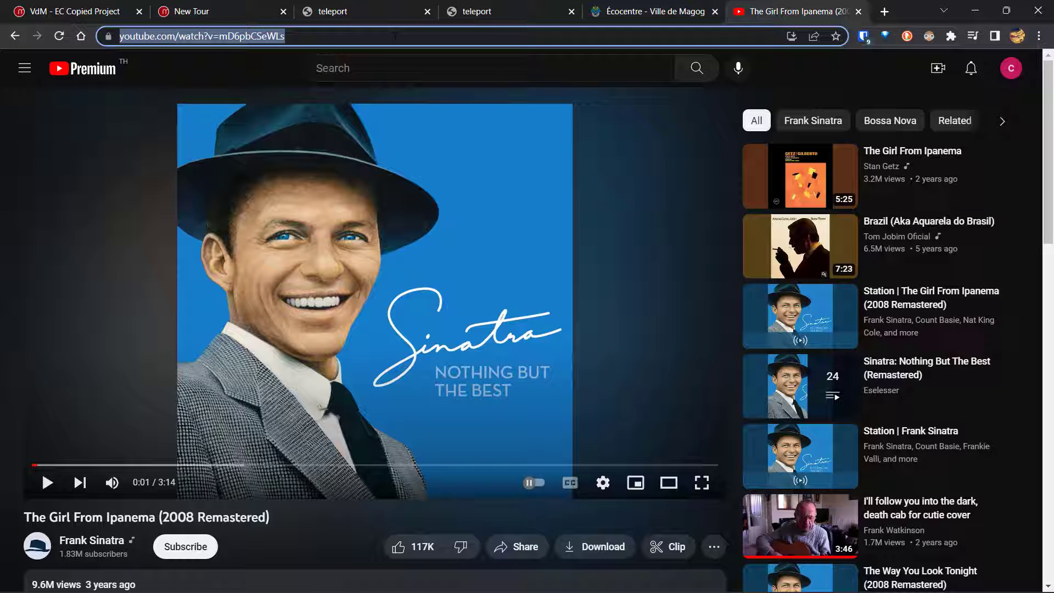
{"action": "left_click", "coordinate": [230, 18]}
{"action": "key", "text": "ctrl+v"}
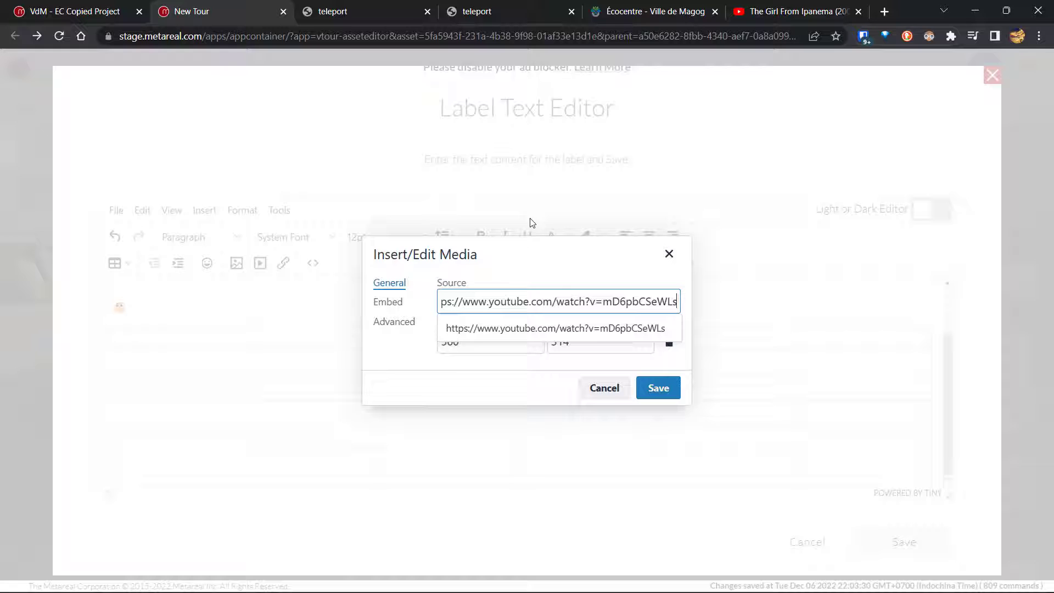
{"action": "left_click", "coordinate": [573, 283]}
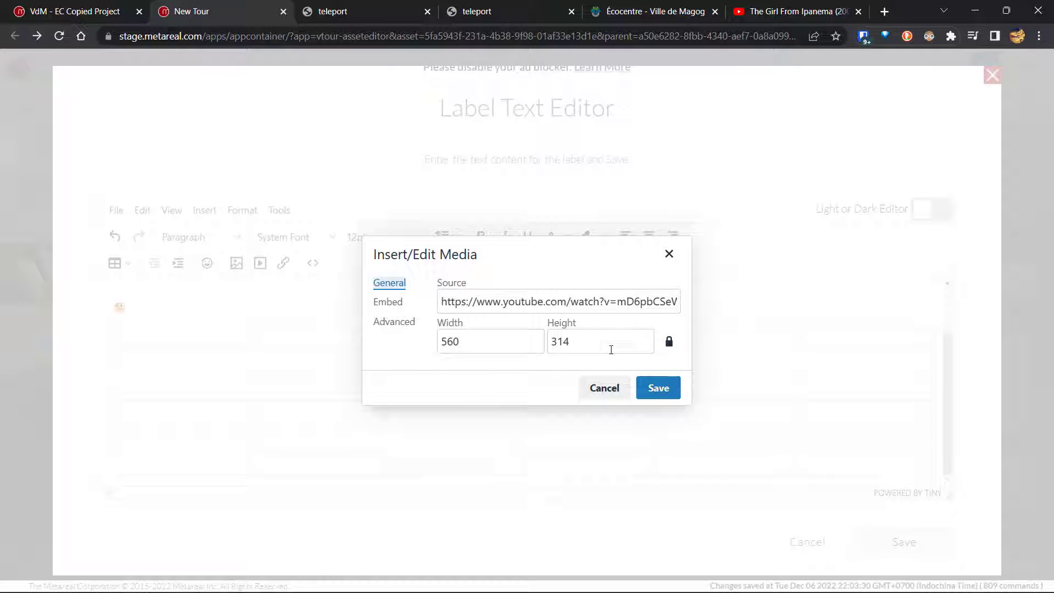
Step: Examine the embed code and the advanced options of the media being inserted
{"action": "left_click", "coordinate": [384, 311]}
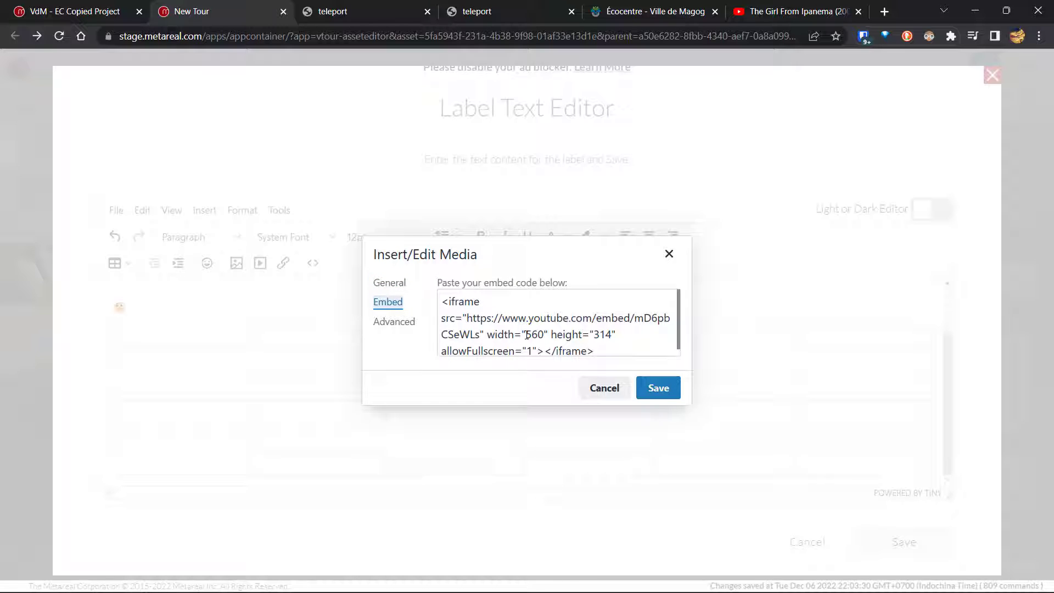
{"action": "scroll", "coordinate": [527, 335], "scroll_direction": "down", "scroll_amount": 1}
{"action": "scroll", "coordinate": [527, 335], "scroll_direction": "up", "scroll_amount": 1}
{"action": "left_click", "coordinate": [385, 324]}
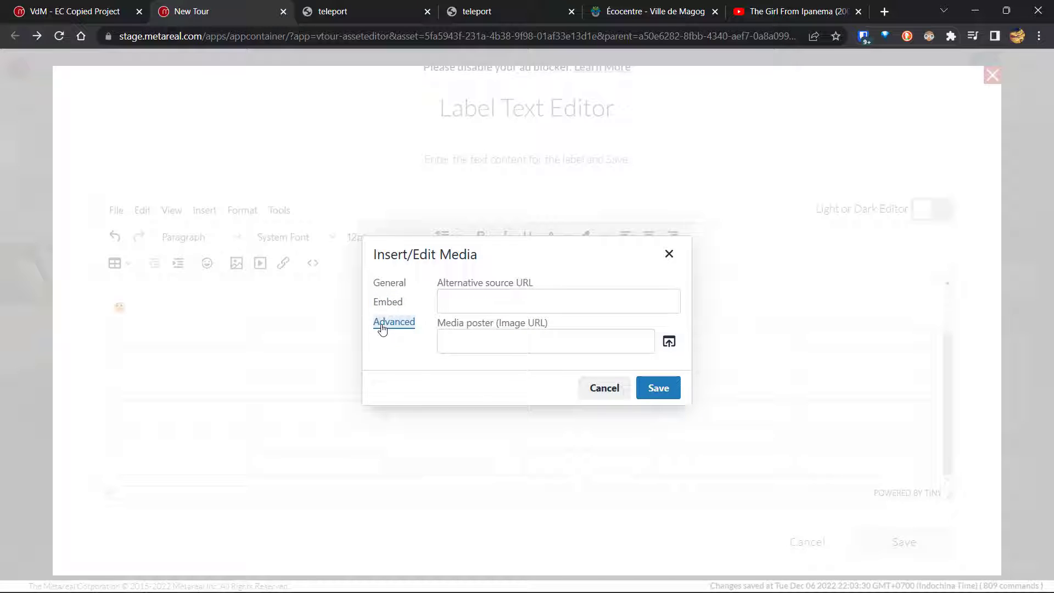
Step: Insert the YouTube video into the label text at 560 by 314, and briefly play and pause it
{"action": "left_click", "coordinate": [391, 285]}
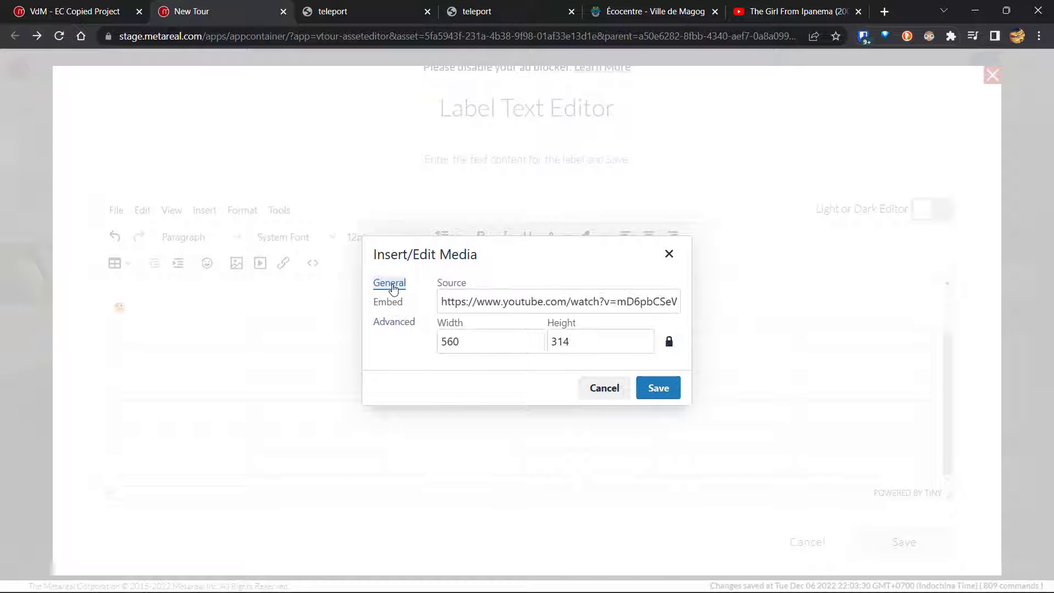
{"action": "left_click", "coordinate": [675, 390]}
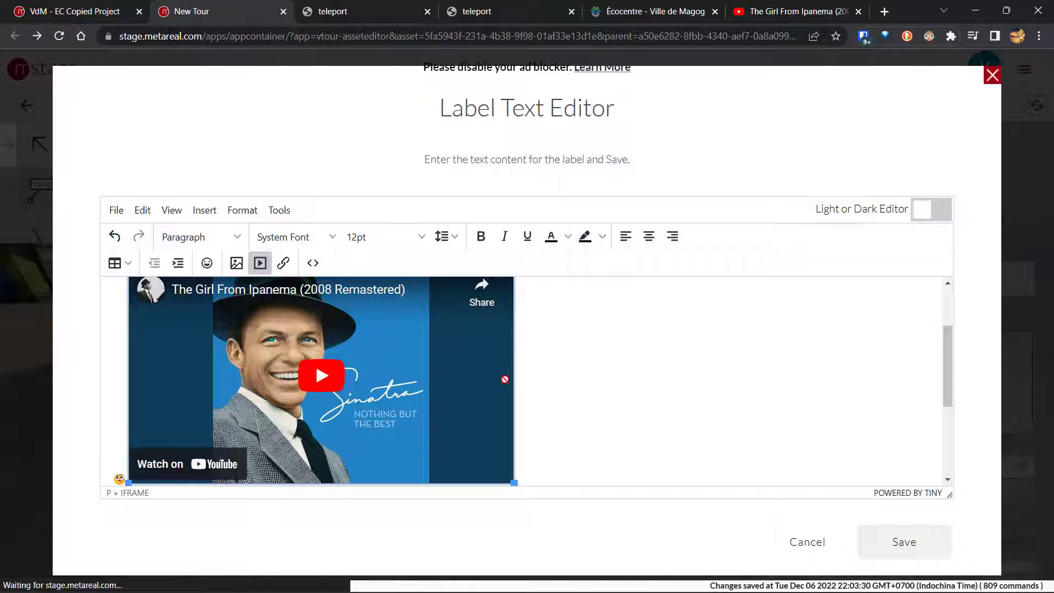
{"action": "left_click", "coordinate": [350, 379]}
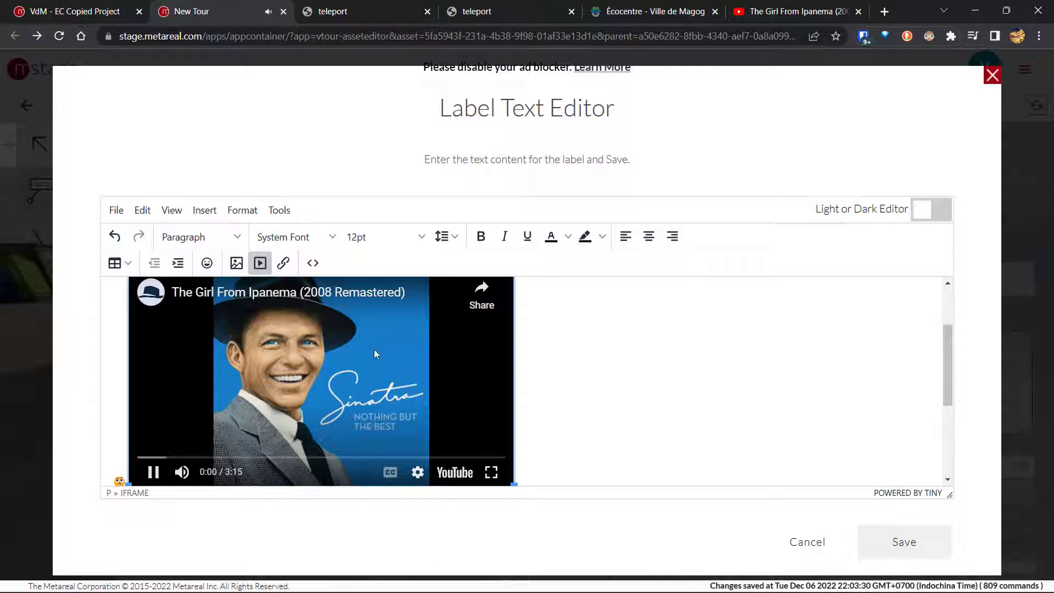
{"action": "left_click", "coordinate": [152, 472]}
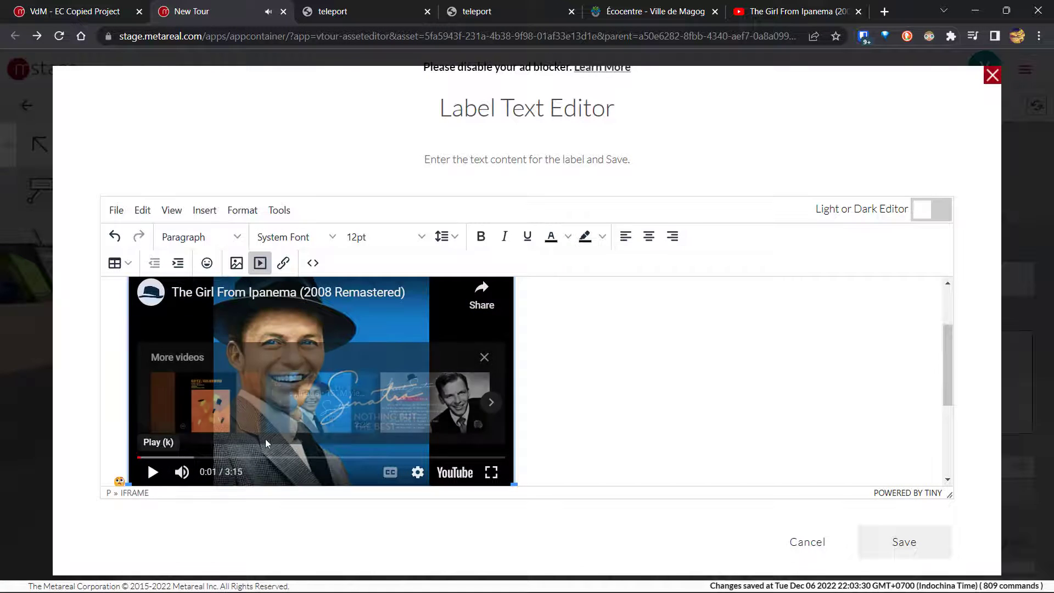
{"action": "left_click", "coordinate": [284, 263]}
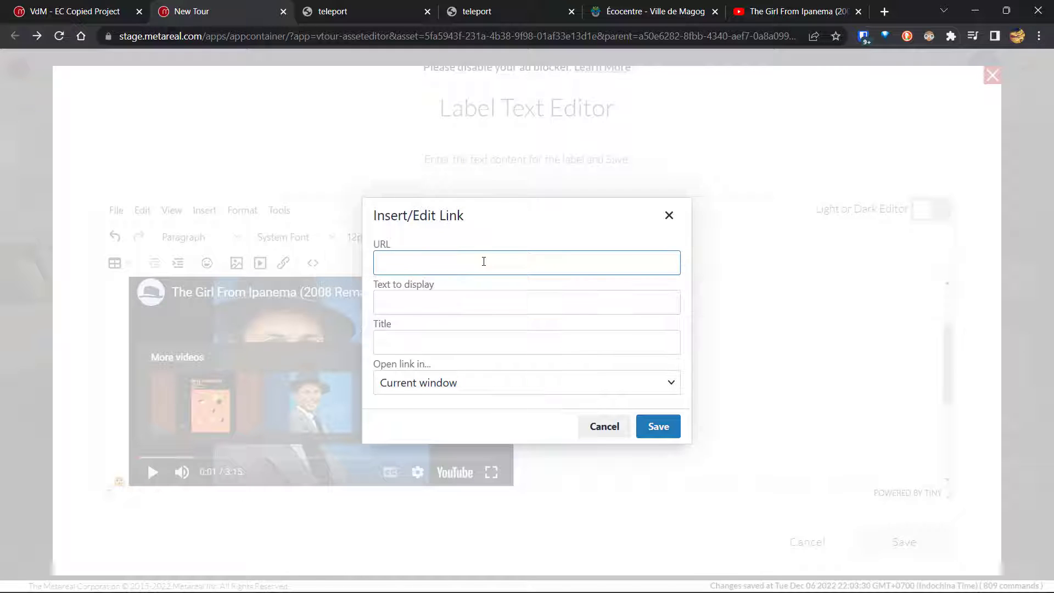
{"action": "type", "text": "https://www.youtube.com/watch?v=mD6pbCSeWLs"}
{"action": "left_click", "coordinate": [520, 346]}
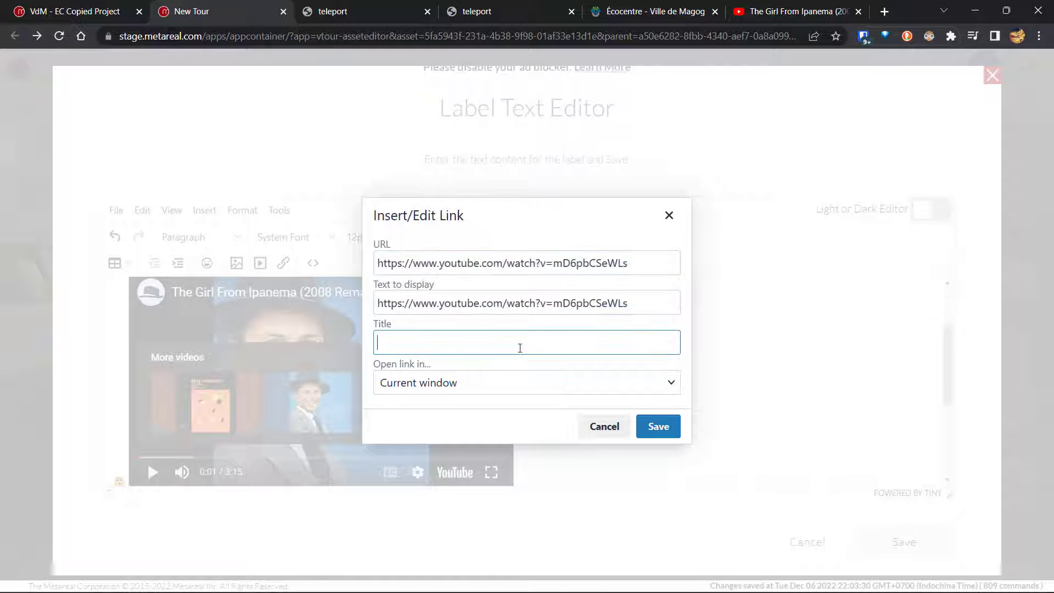
{"action": "left_click", "coordinate": [478, 303]}
{"action": "key", "text": "ctrl+a"}
{"action": "type", "text": "Girl "}
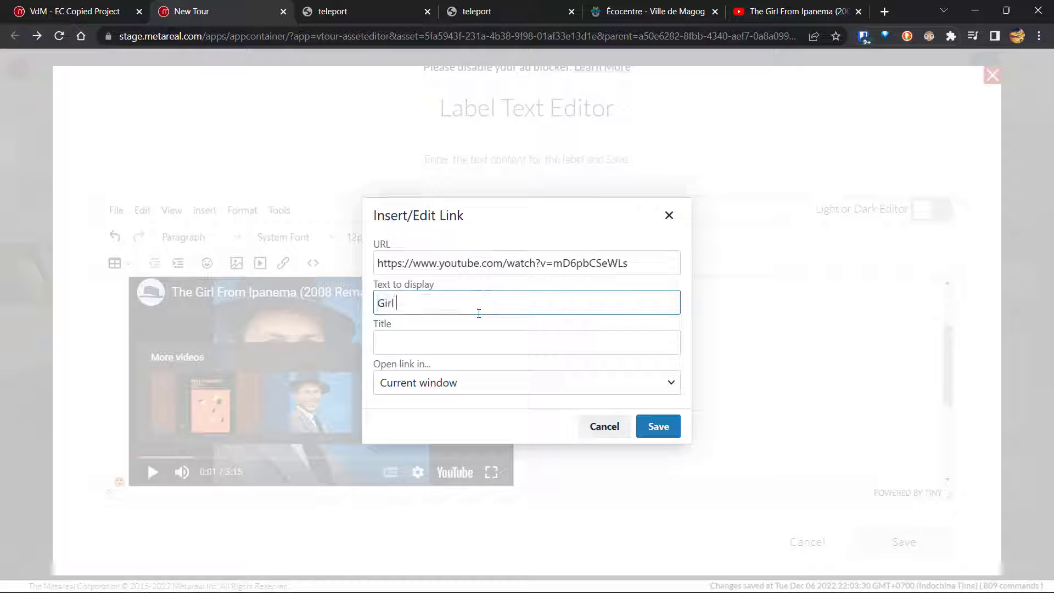
{"action": "type", "text": "from Ipanema"}
{"action": "left_click", "coordinate": [471, 387]}
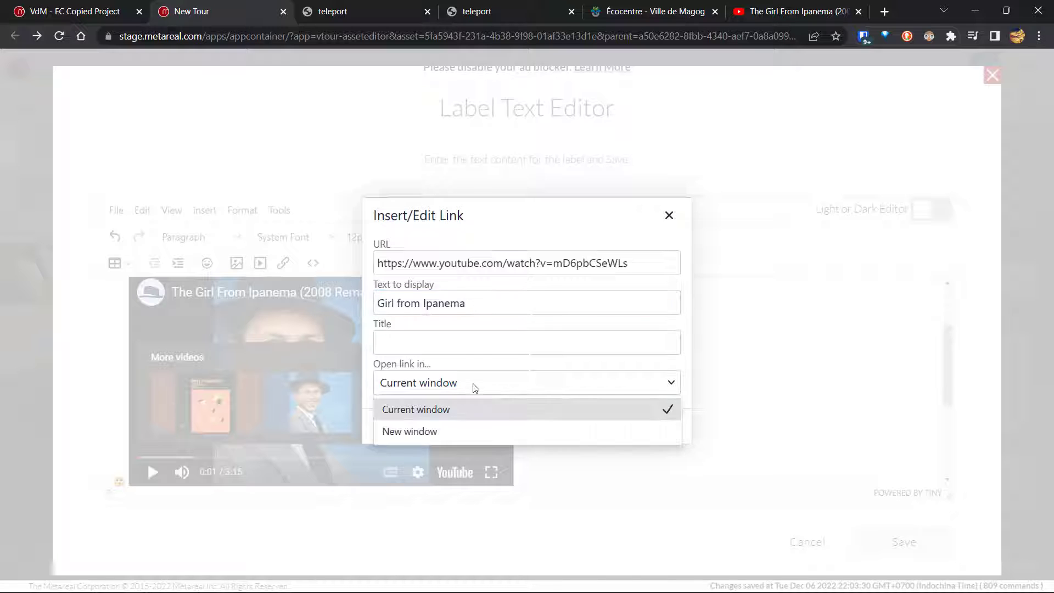
{"action": "left_click", "coordinate": [470, 431]}
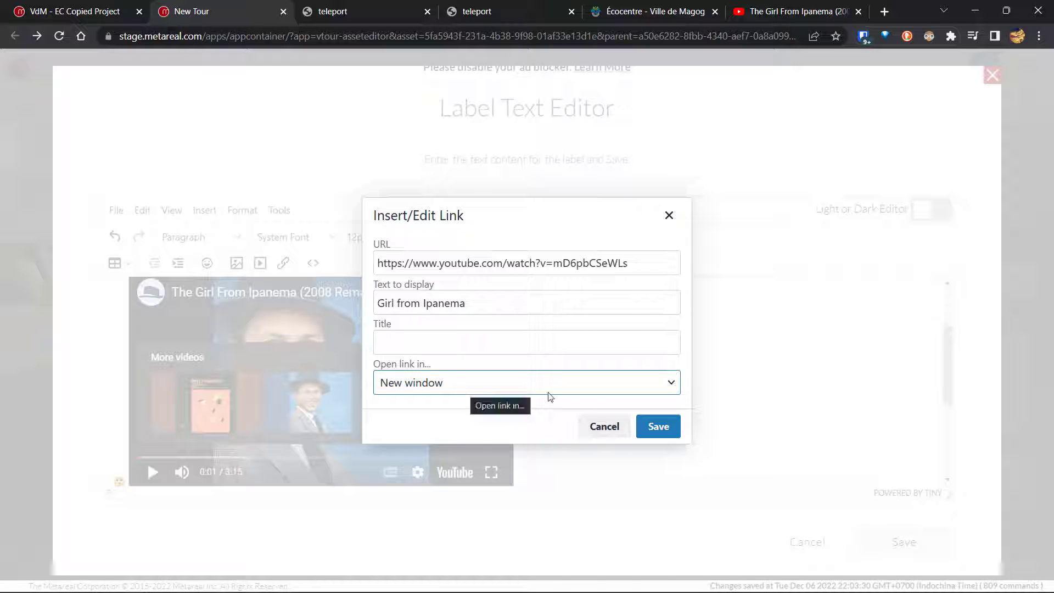
{"action": "left_click", "coordinate": [674, 431]}
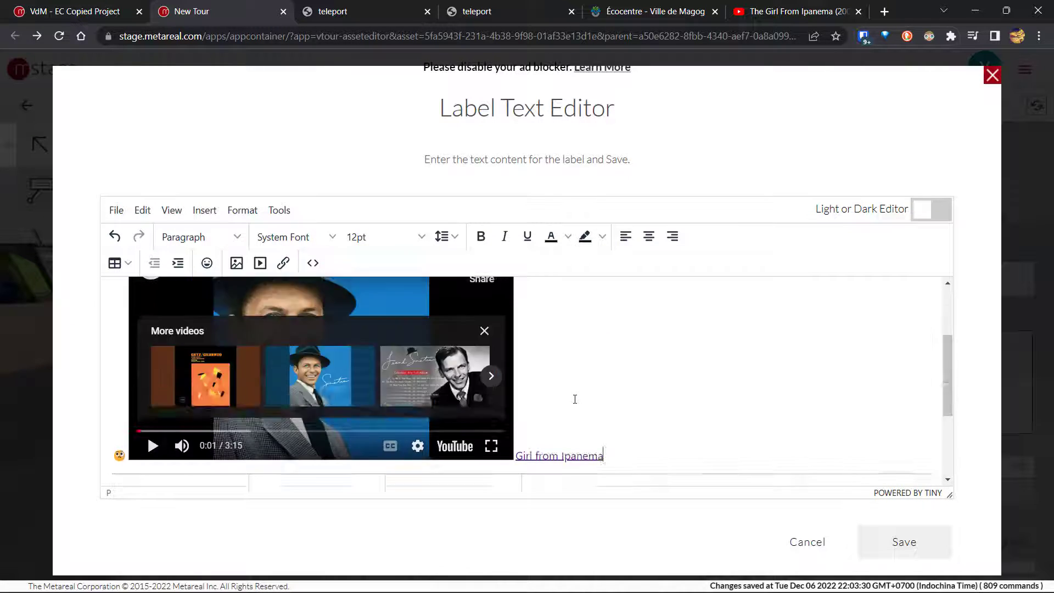
{"action": "scroll", "coordinate": [575, 399], "scroll_direction": "up", "scroll_amount": 1}
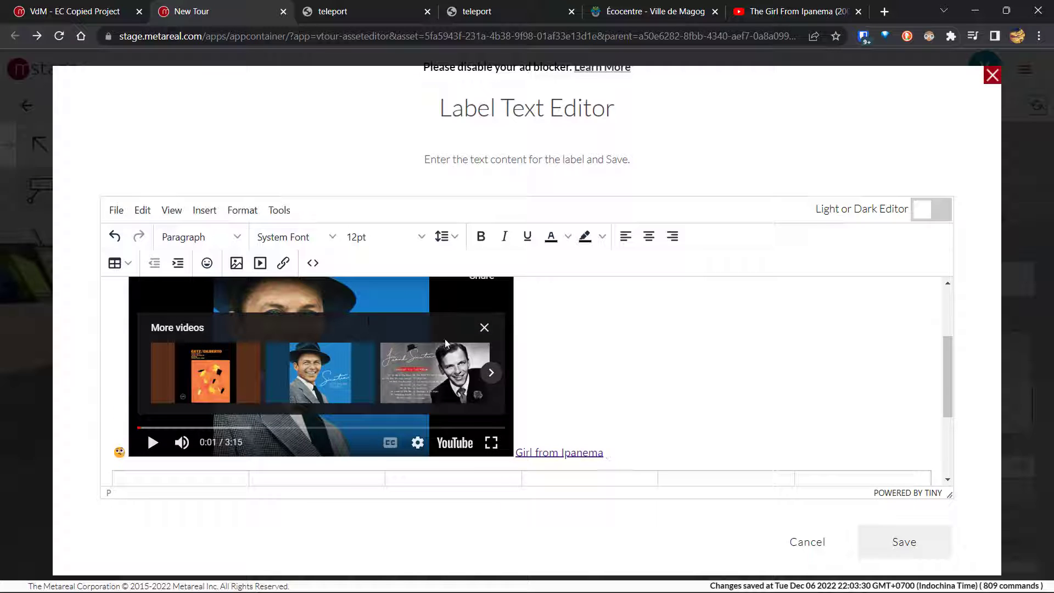
Step: Open the source code of the label text and look through its HTML from start to end
{"action": "left_click", "coordinate": [312, 265]}
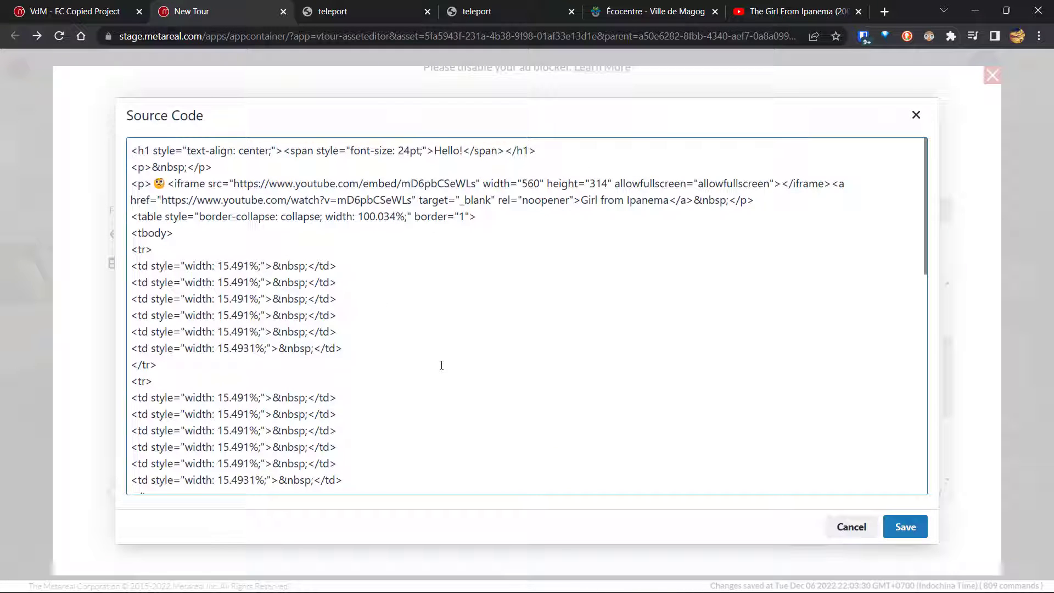
{"action": "scroll", "coordinate": [441, 365], "scroll_direction": "down", "scroll_amount": 5}
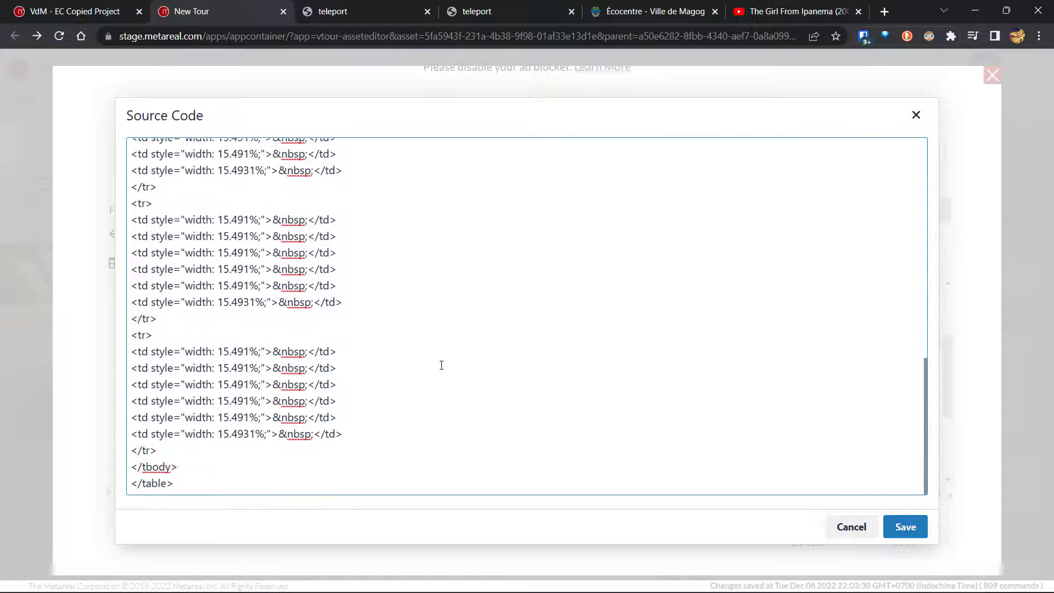
{"action": "scroll", "coordinate": [442, 365], "scroll_direction": "up", "scroll_amount": 5}
{"action": "left_click", "coordinate": [441, 365]}
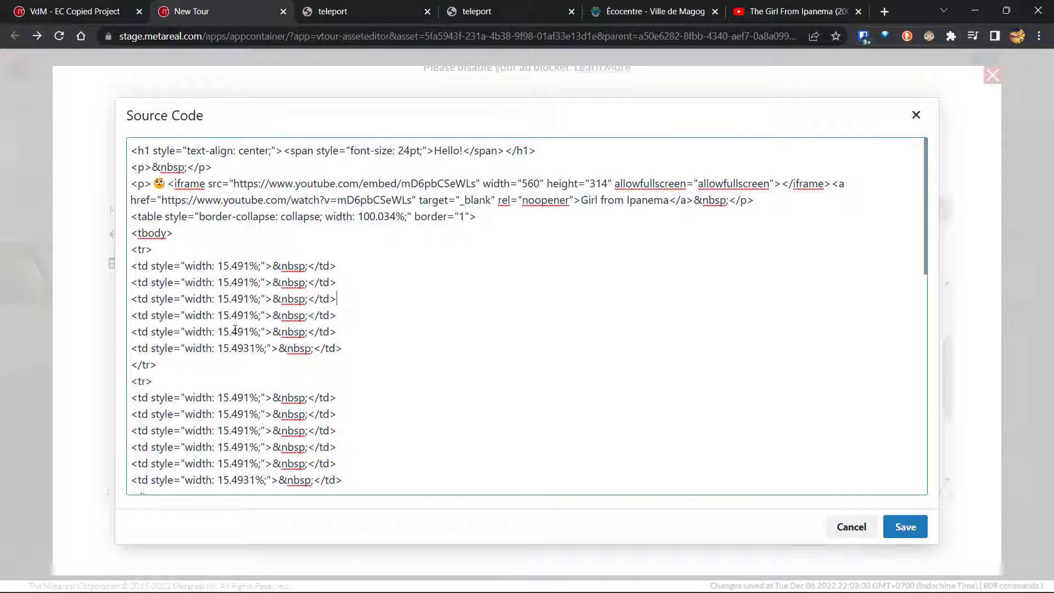
Step: Copy the embed code of the published WebGL version from the VdM - EC Copied Project dashboard
{"action": "left_click", "coordinate": [58, 13]}
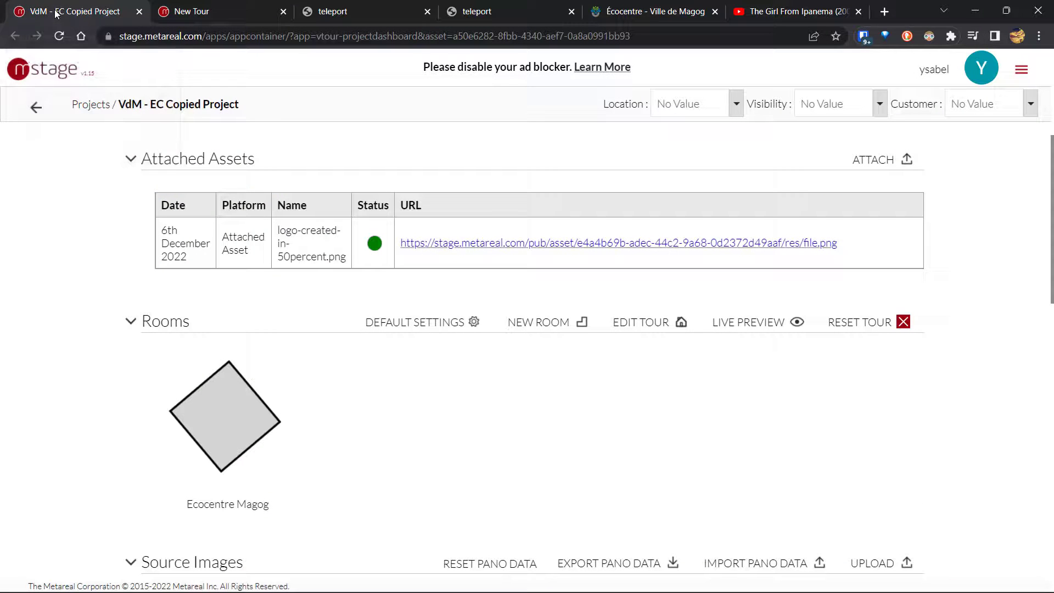
{"action": "left_click", "coordinate": [521, 325]}
{"action": "scroll", "coordinate": [554, 333], "scroll_direction": "up", "scroll_amount": 5}
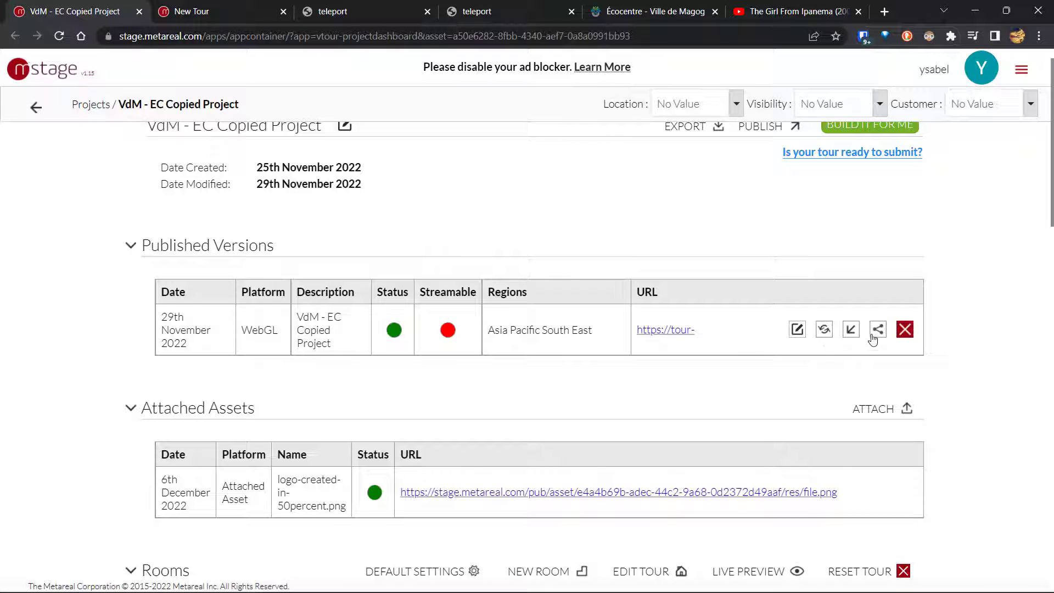
{"action": "left_click", "coordinate": [877, 331]}
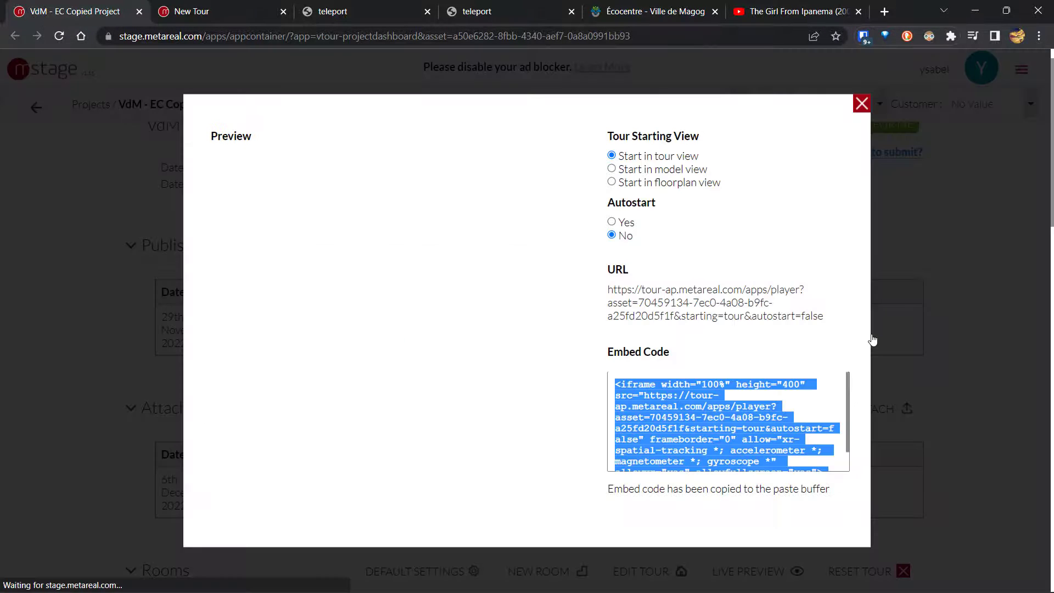
{"action": "left_click", "coordinate": [685, 409]}
{"action": "scroll", "coordinate": [685, 409], "scroll_direction": "down", "scroll_amount": 2}
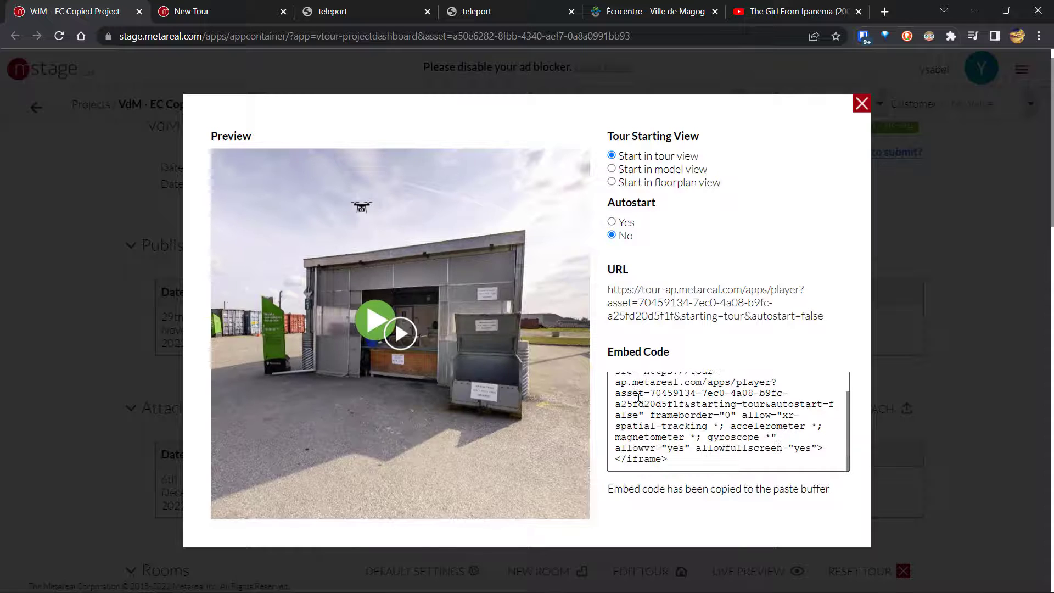
{"action": "scroll", "coordinate": [639, 397], "scroll_direction": "up", "scroll_amount": 2}
{"action": "triple_click", "coordinate": [639, 397]}
{"action": "key", "text": "ctrl+c"}
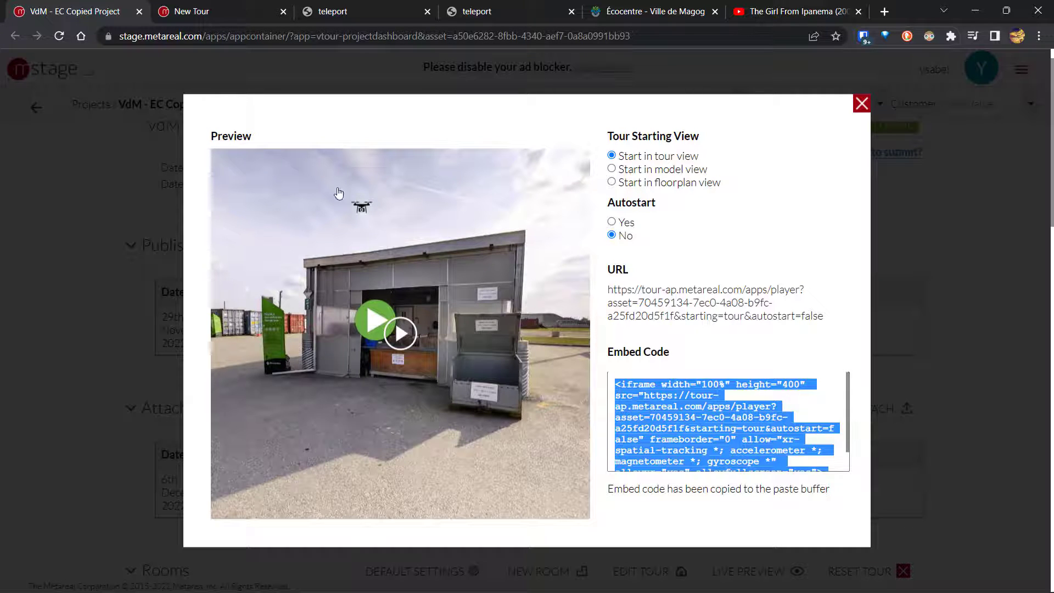
Step: Start the interactive tour in the sharing preview and dismiss its introductory instructions
{"action": "left_click", "coordinate": [398, 337]}
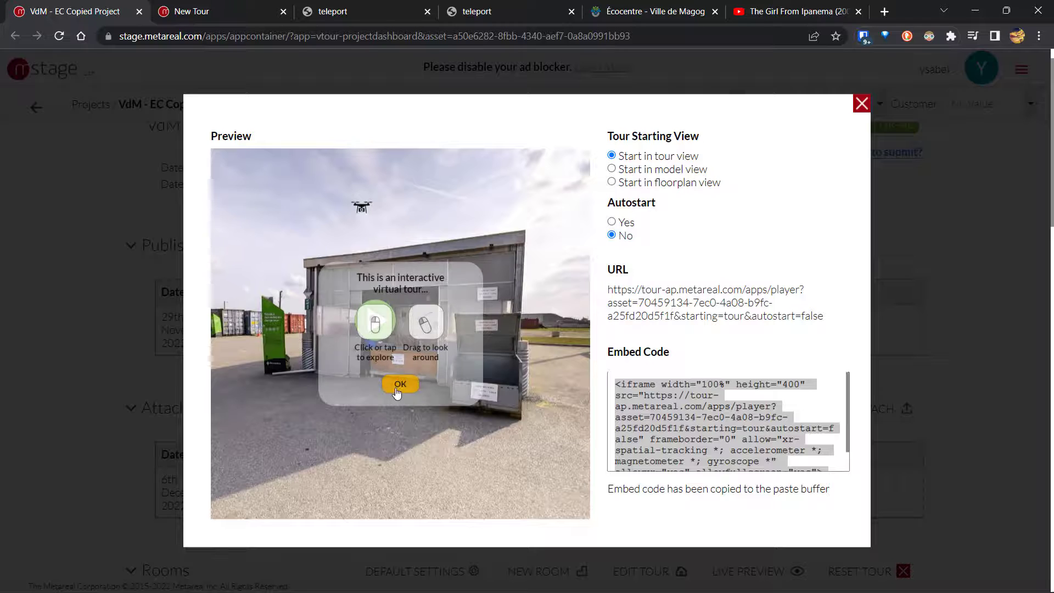
{"action": "left_click", "coordinate": [400, 384]}
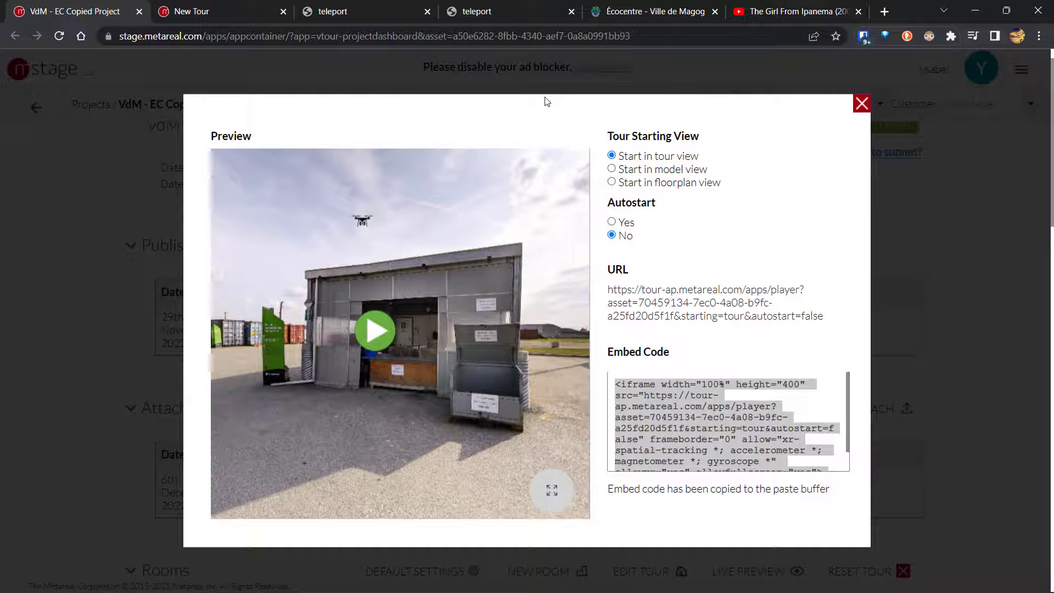
{"action": "left_click", "coordinate": [708, 436]}
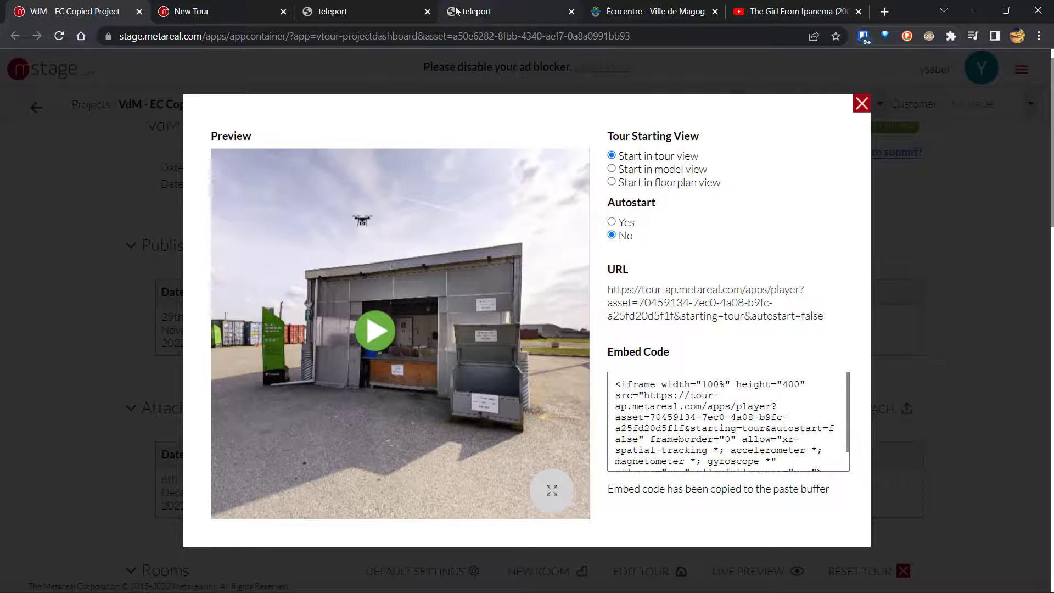
Step: Replace the label text's entire source code in New Tour with the copied tour embed code and save the label
{"action": "left_click", "coordinate": [241, 18]}
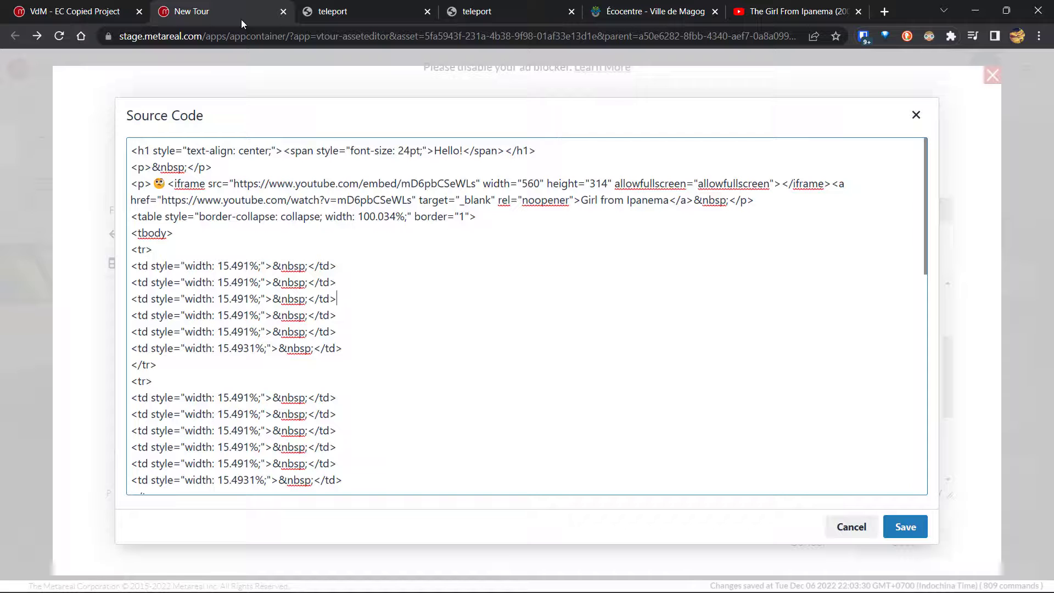
{"action": "key", "text": "ctrl+a"}
{"action": "key", "text": "ctrl+v"}
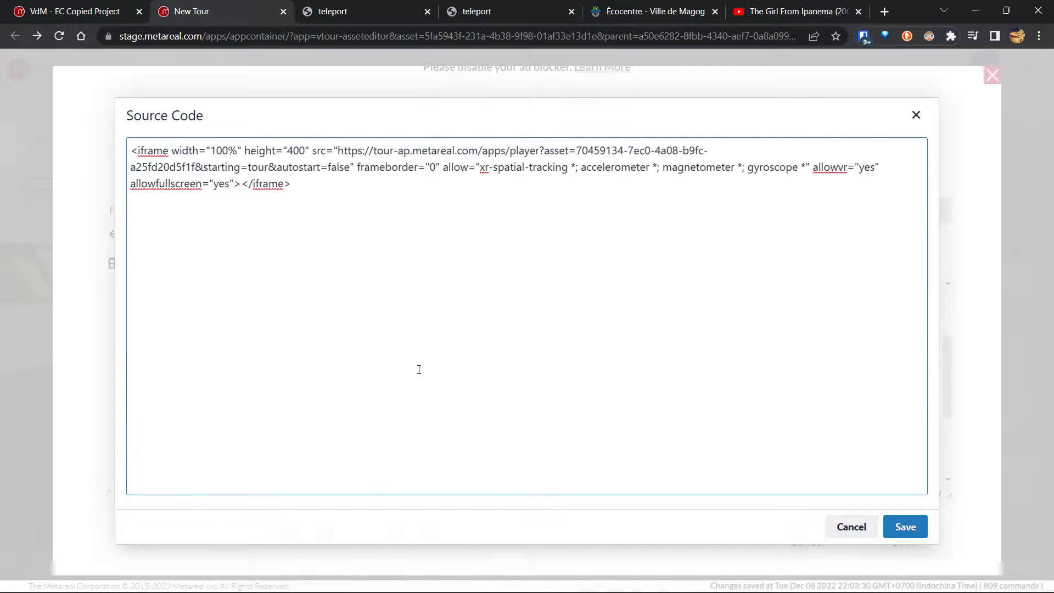
{"action": "left_click", "coordinate": [905, 528]}
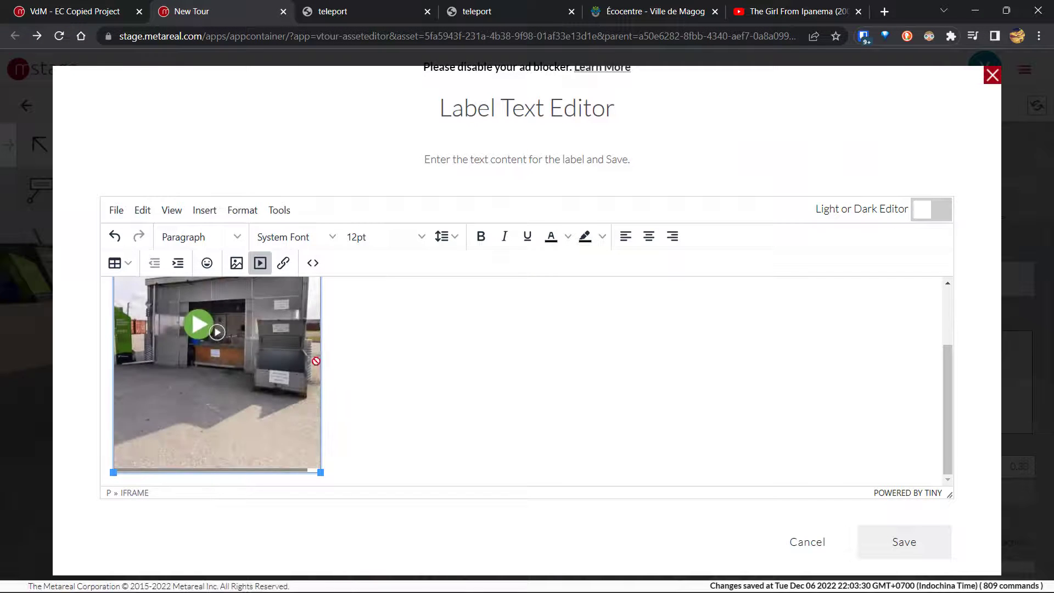
{"action": "scroll", "coordinate": [260, 352], "scroll_direction": "up", "scroll_amount": 2}
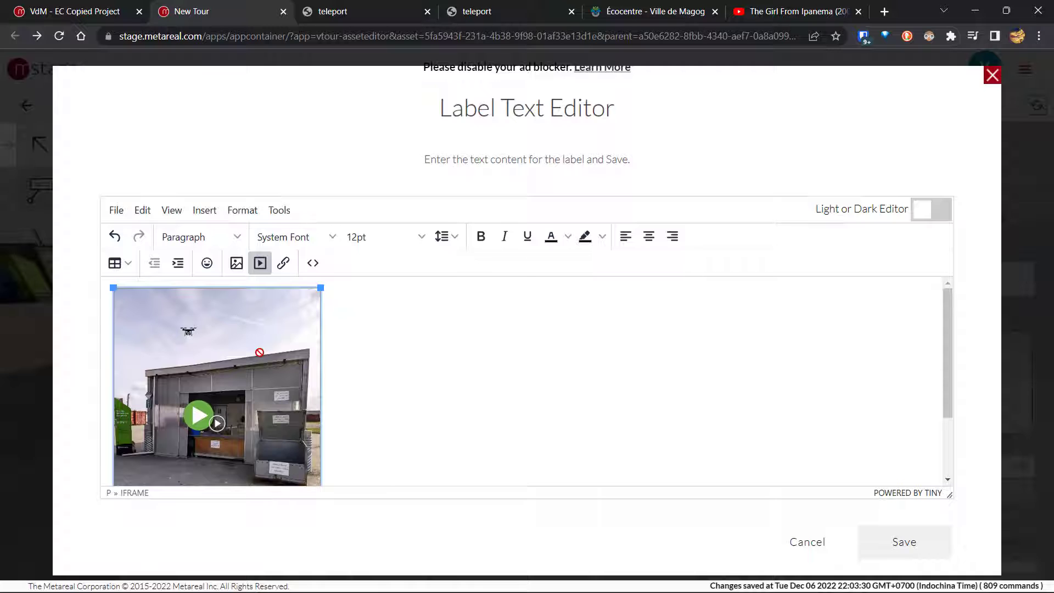
{"action": "left_click", "coordinate": [905, 540]}
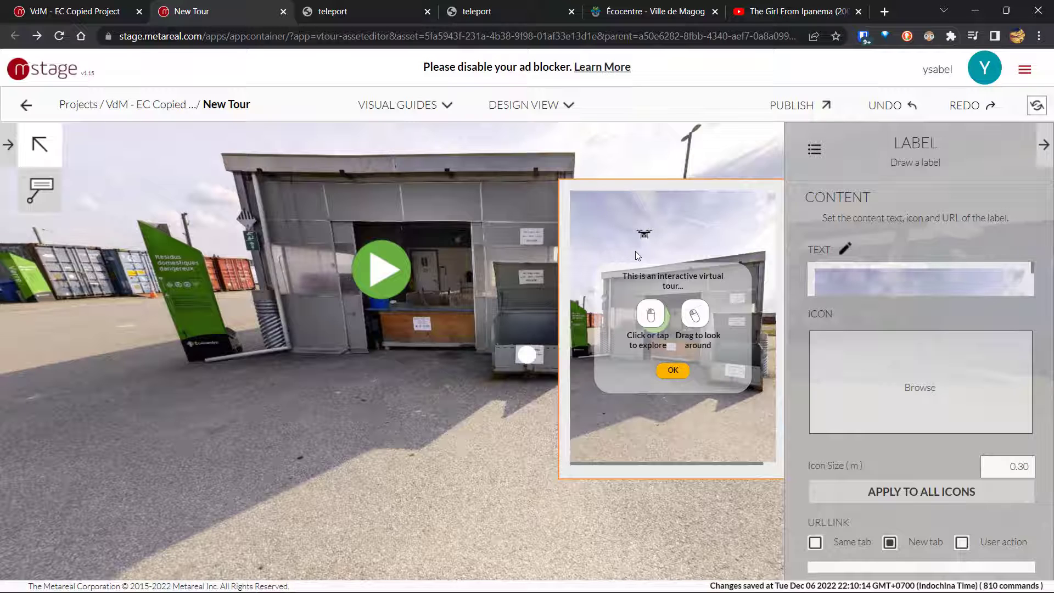
Step: Reopen the label's text editor, switch it to dark mode, look over the insert options and save the label text
{"action": "left_click", "coordinate": [845, 250]}
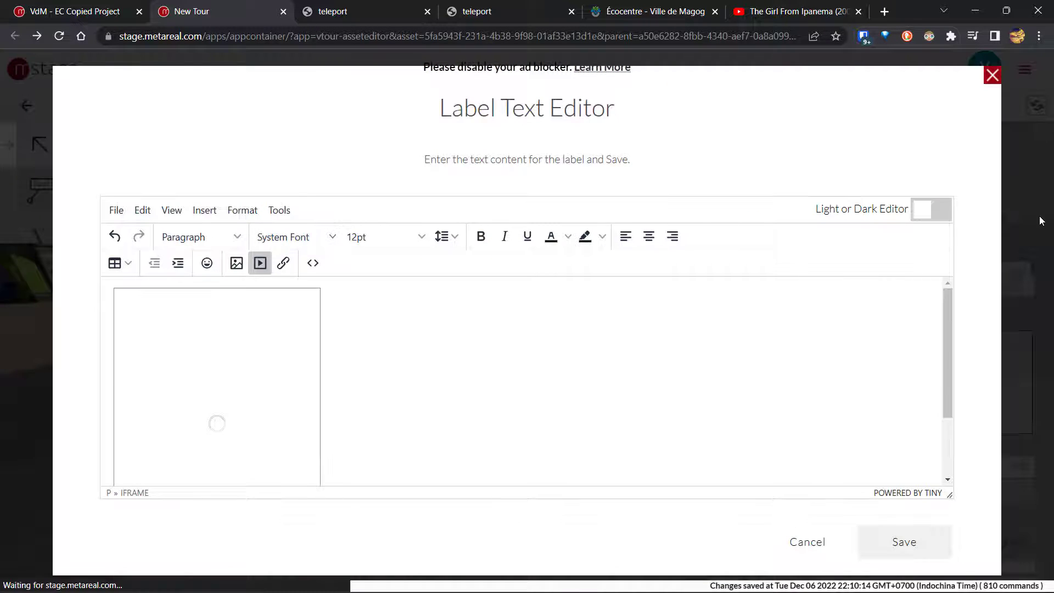
{"action": "left_click", "coordinate": [940, 210]}
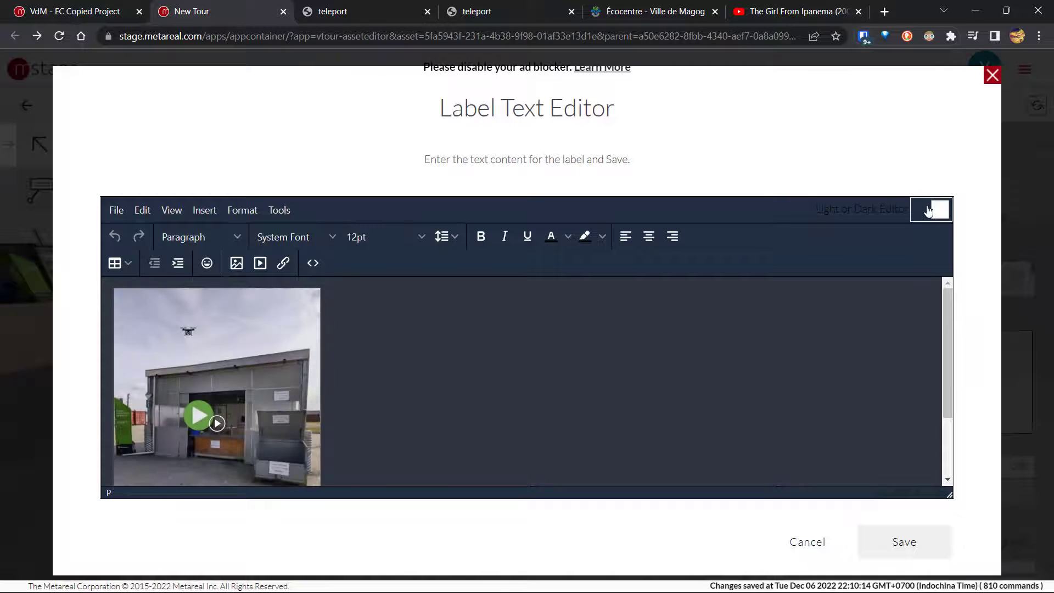
{"action": "left_click", "coordinate": [193, 210]}
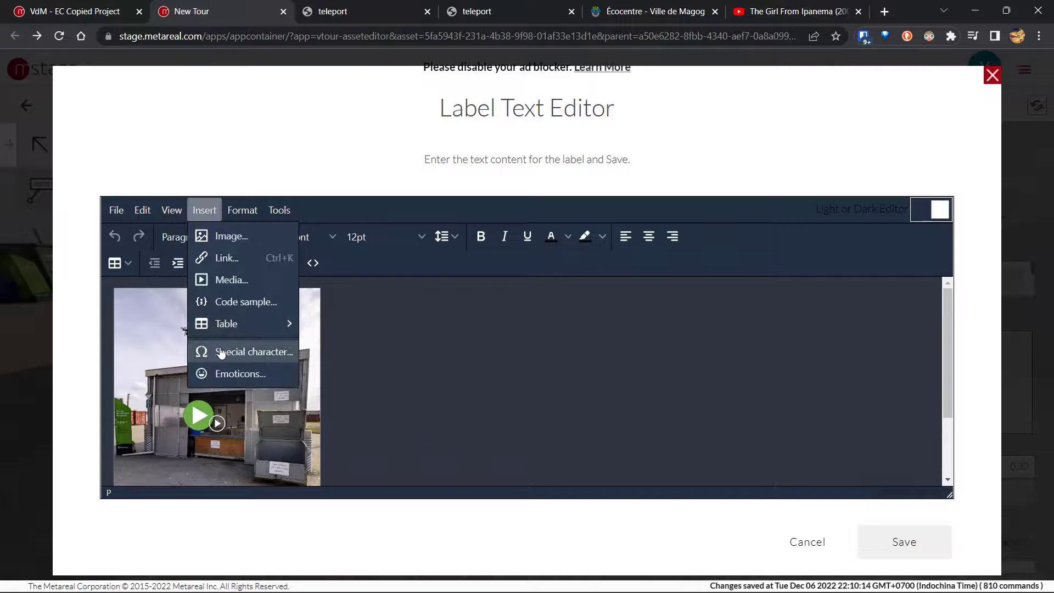
{"action": "left_click", "coordinate": [172, 209]}
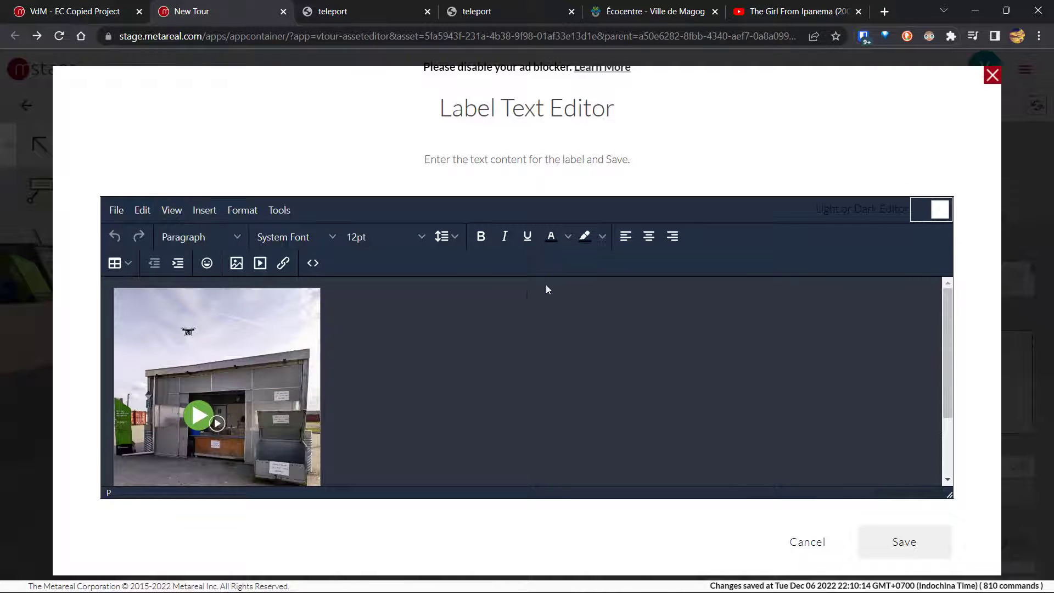
{"action": "scroll", "coordinate": [430, 401], "scroll_direction": "down", "scroll_amount": 2}
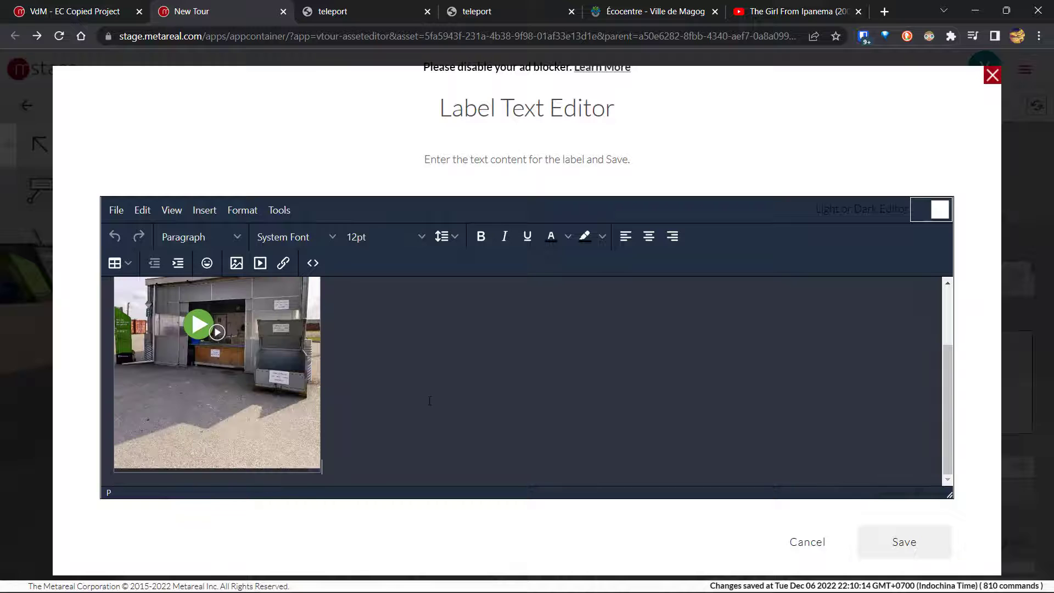
{"action": "left_click", "coordinate": [901, 541]}
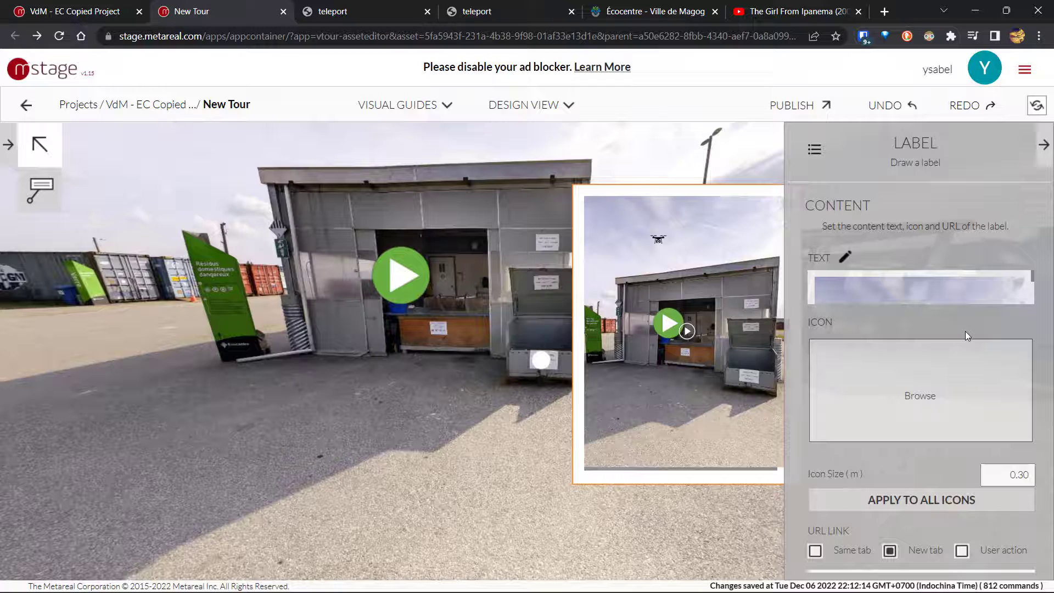
Step: Look over the label's type, icon, URL link and box size settings
{"action": "scroll", "coordinate": [965, 331], "scroll_direction": "up", "scroll_amount": 1}
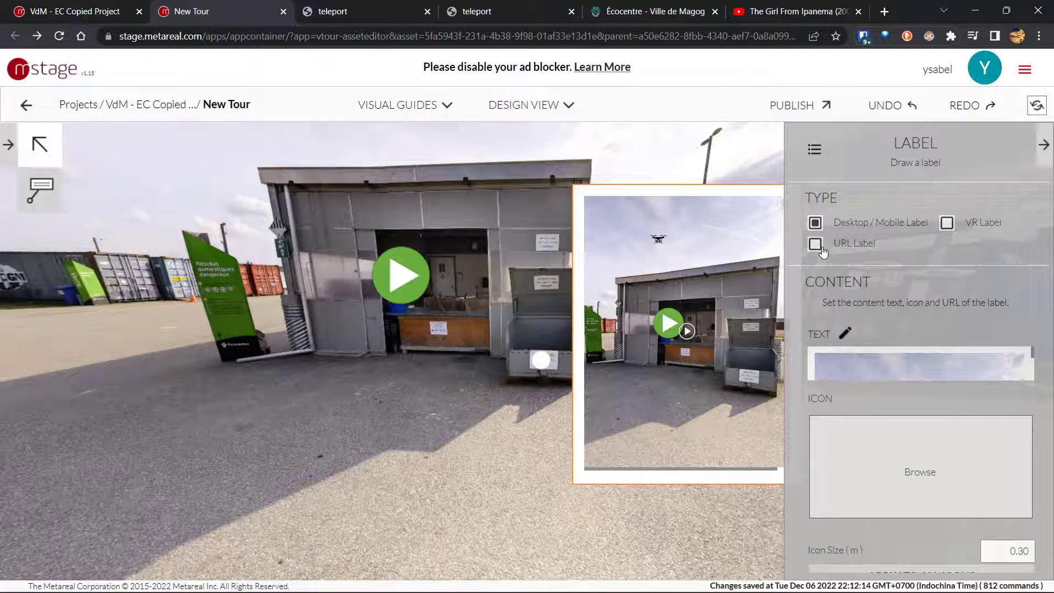
{"action": "left_click", "coordinate": [947, 225]}
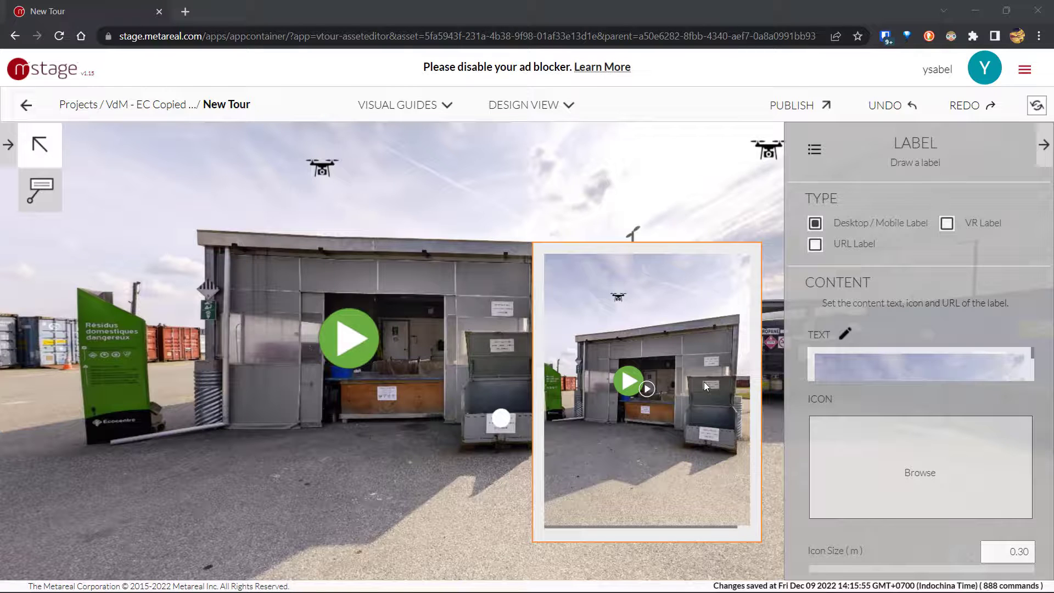
{"action": "scroll", "coordinate": [940, 297], "scroll_direction": "down", "scroll_amount": 10}
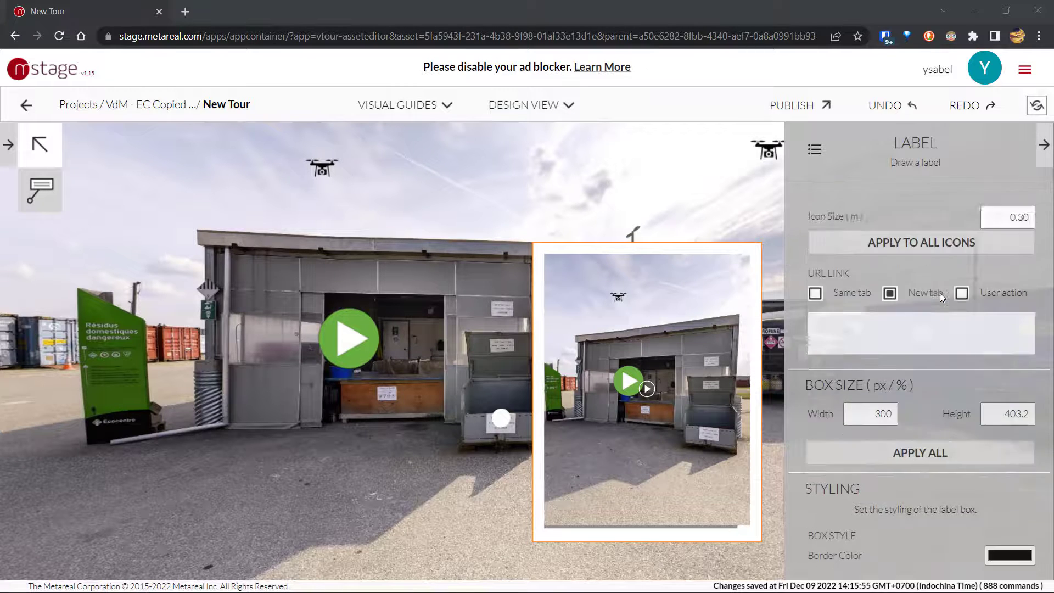
{"action": "scroll", "coordinate": [940, 297], "scroll_direction": "up", "scroll_amount": 10}
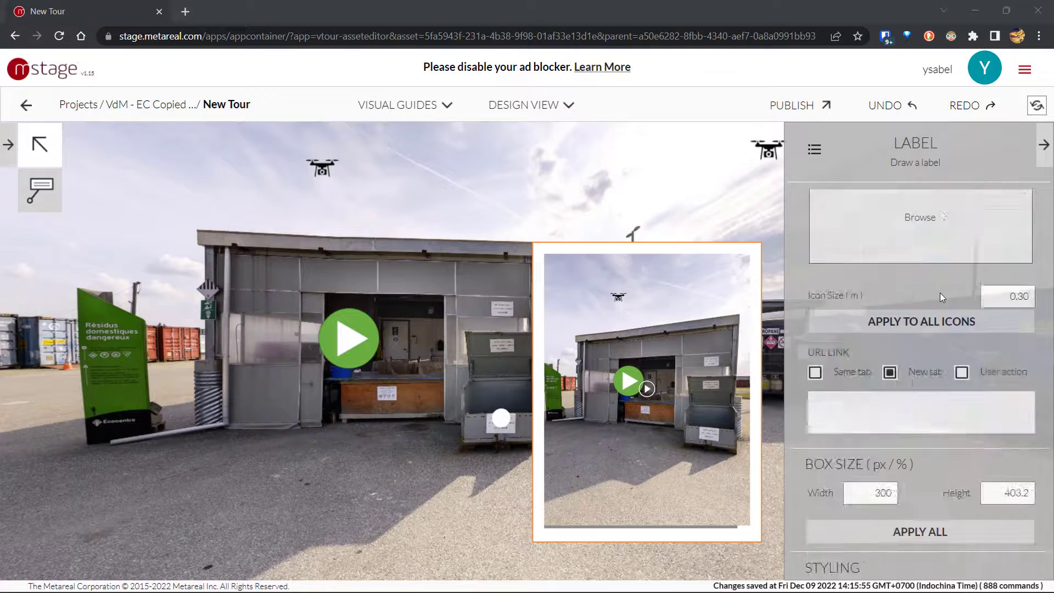